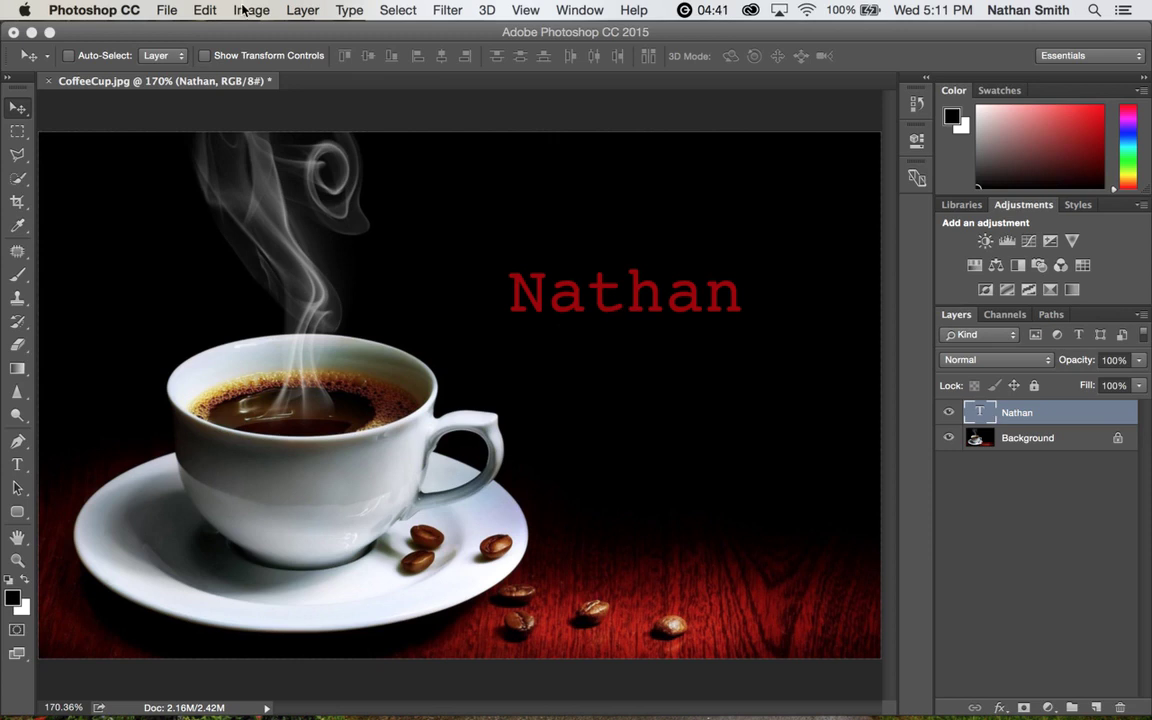
pyautogui.click(210, 10)
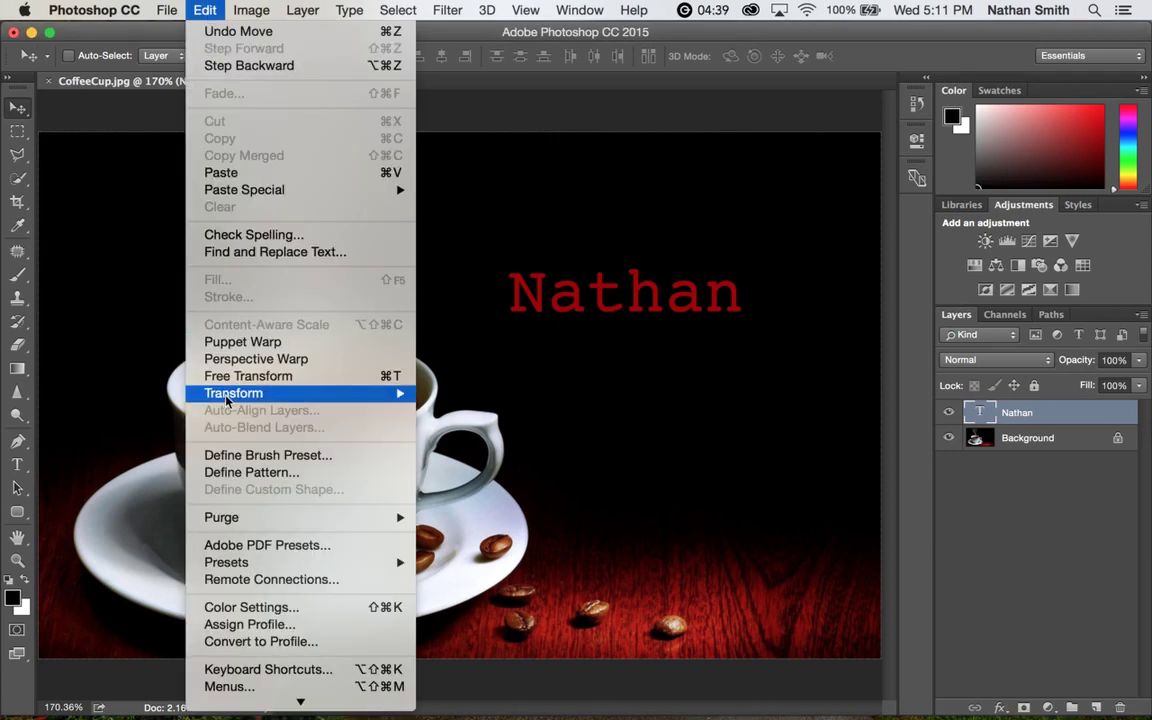
pyautogui.moveTo(233, 398)
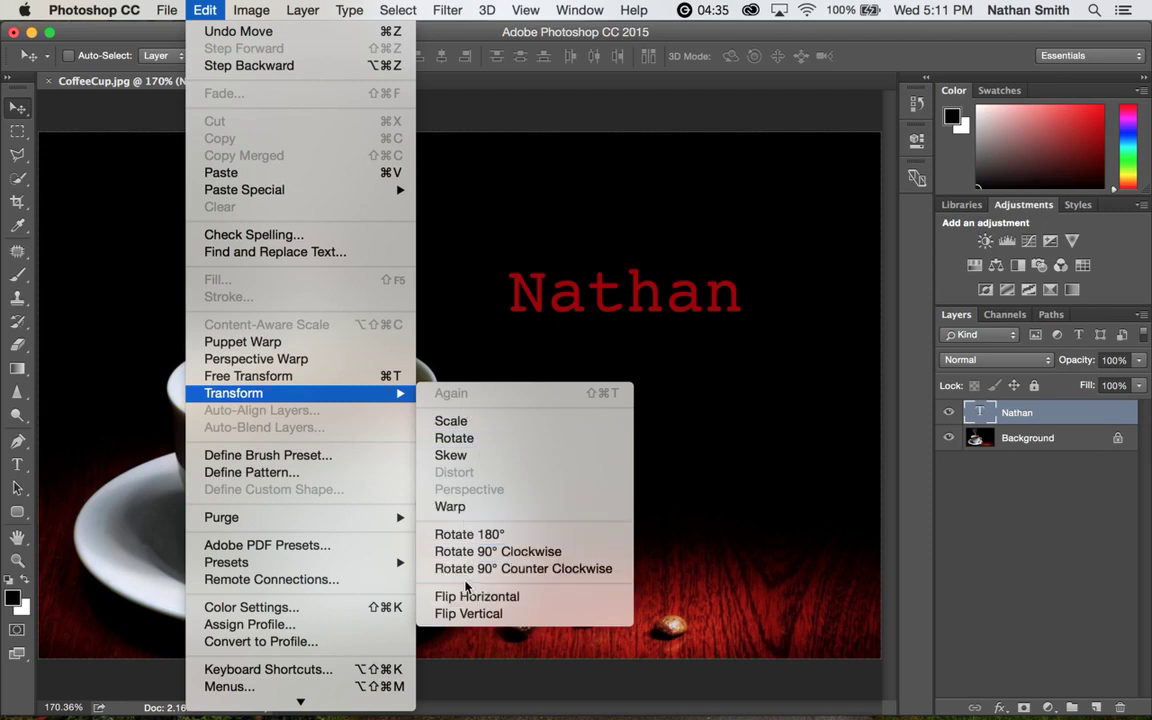
pyautogui.click(458, 508)
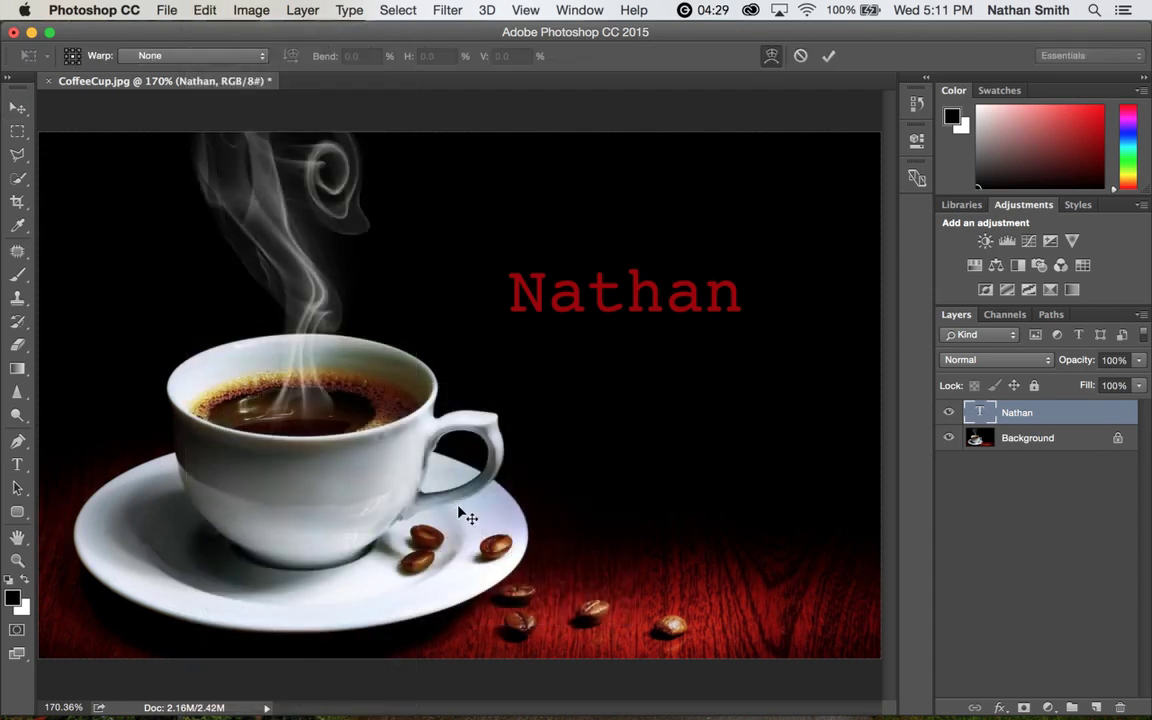
pyautogui.click(225, 56)
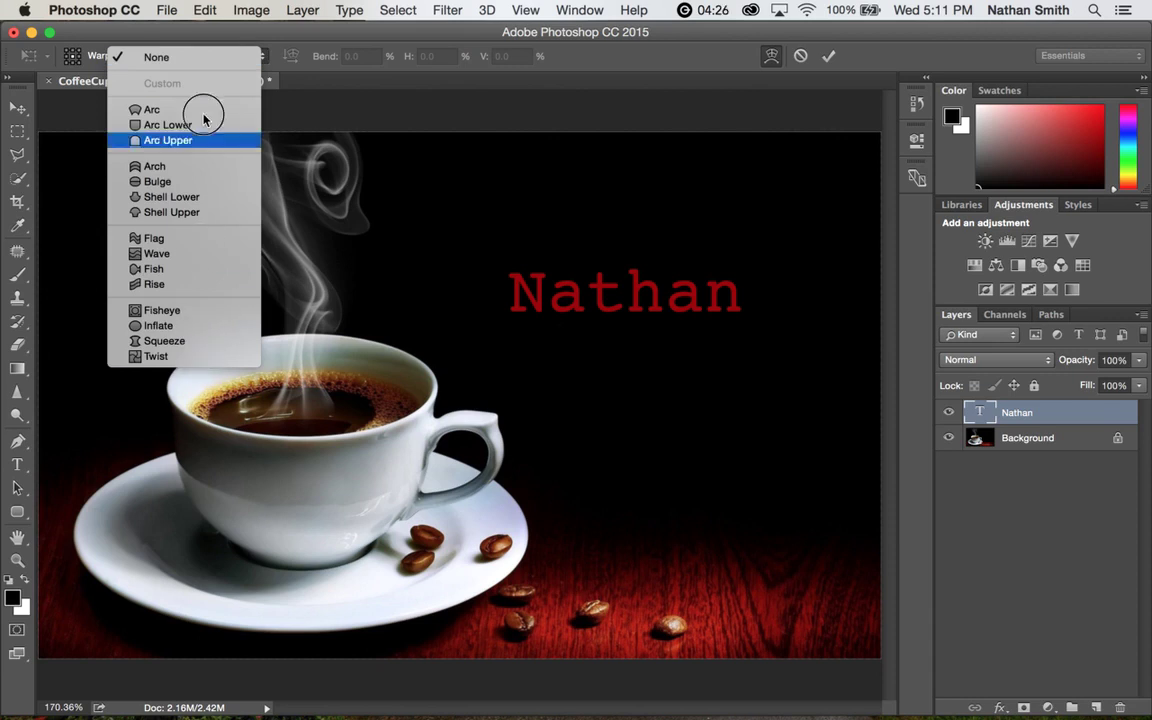
pyautogui.click(185, 55)
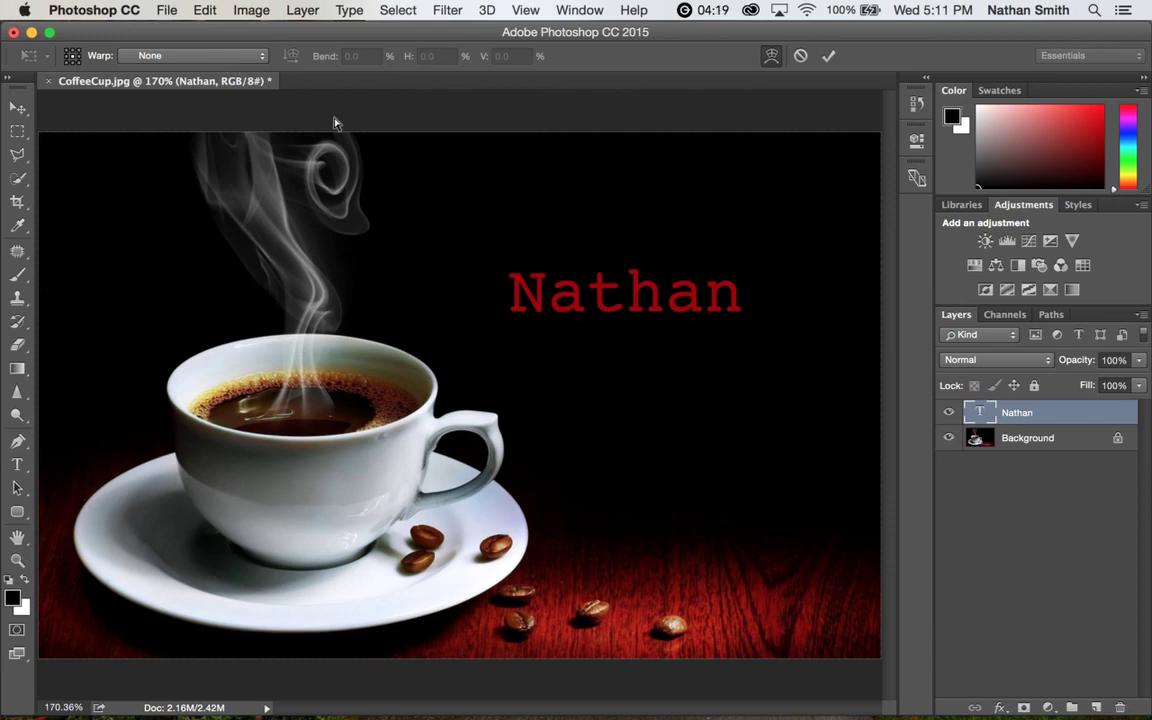
pyautogui.press('Return')
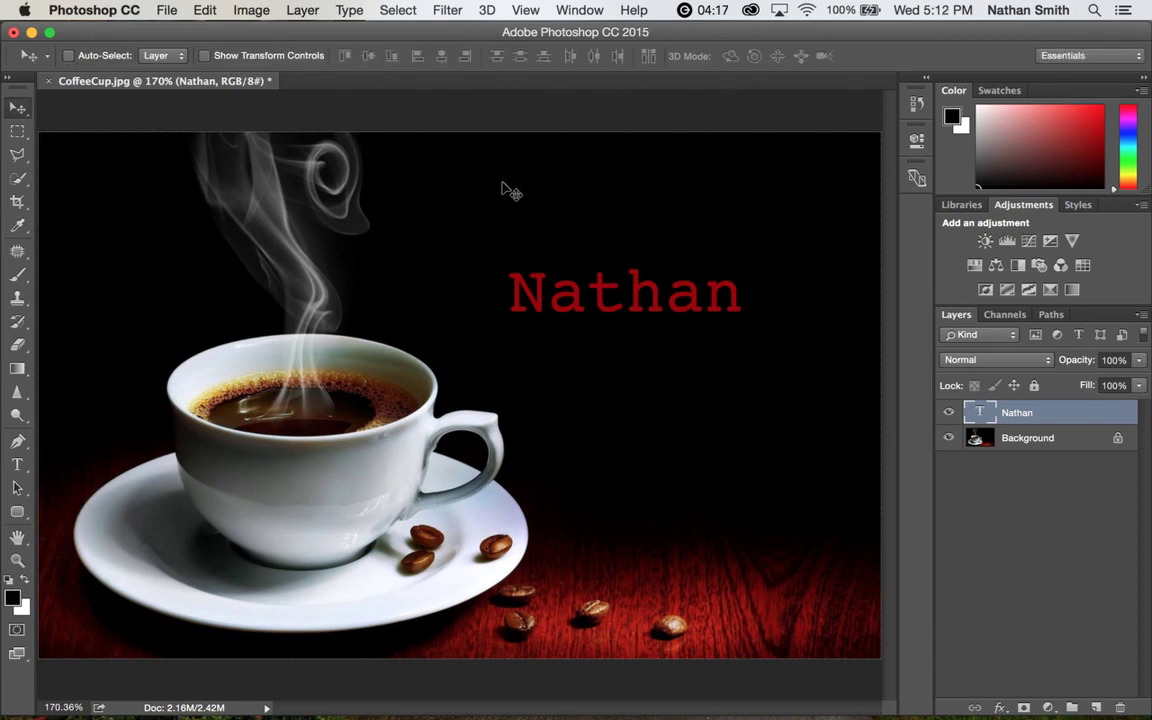
# Convert the name text layer to a smart object and check its contents in their own document, closing it again.
pyautogui.rightClick(1053, 412)
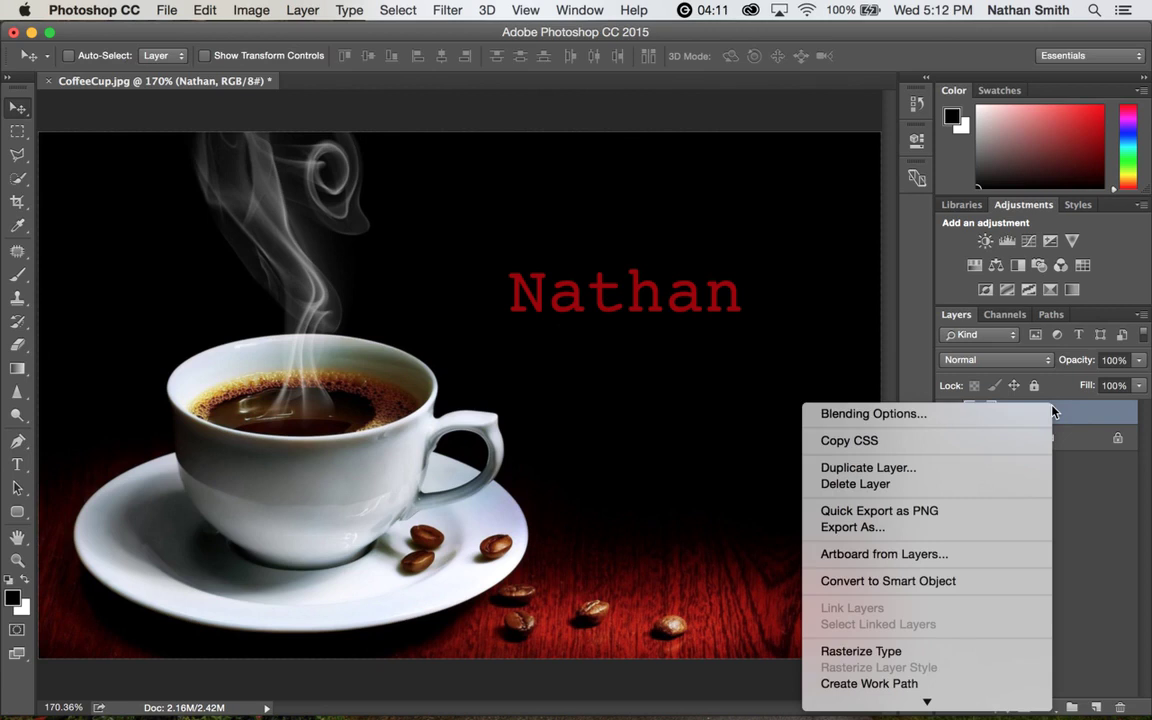
pyautogui.click(927, 585)
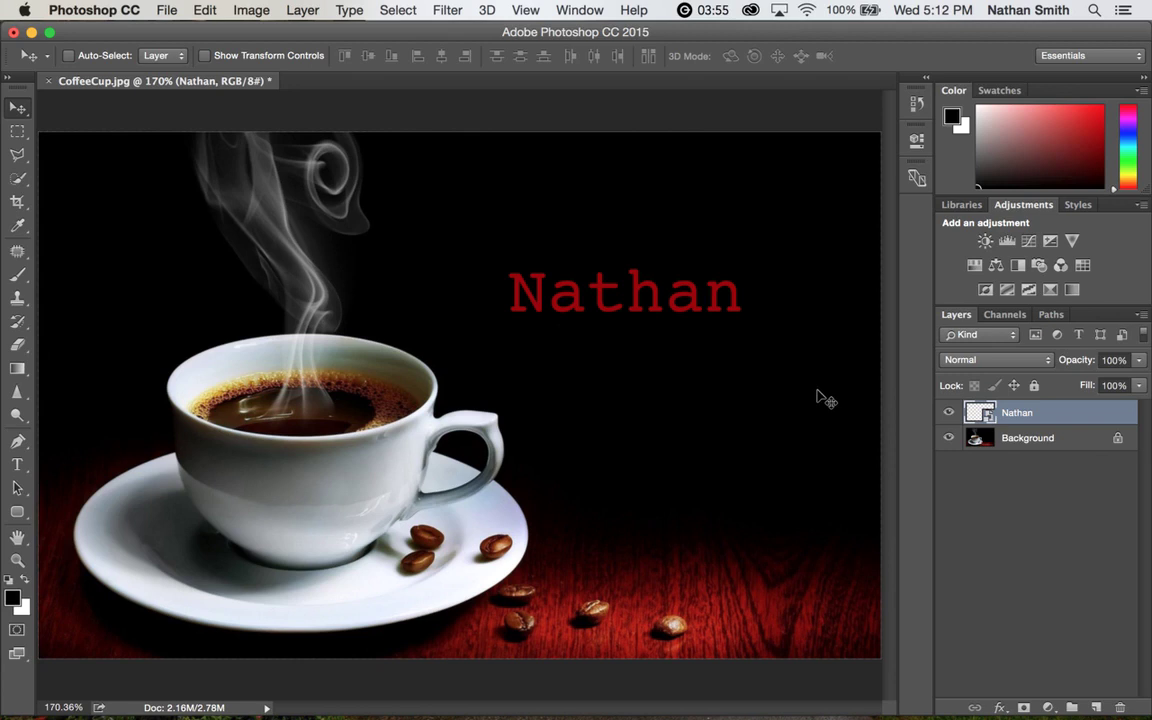
pyautogui.doubleClick(979, 416)
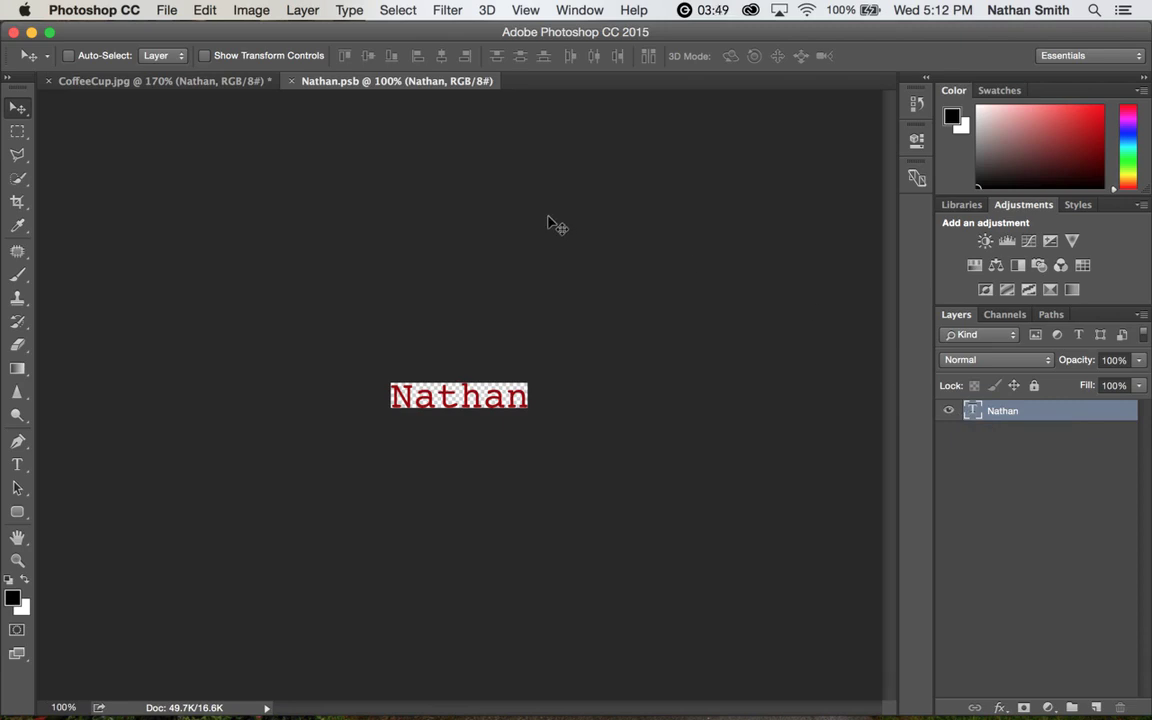
pyautogui.click(290, 81)
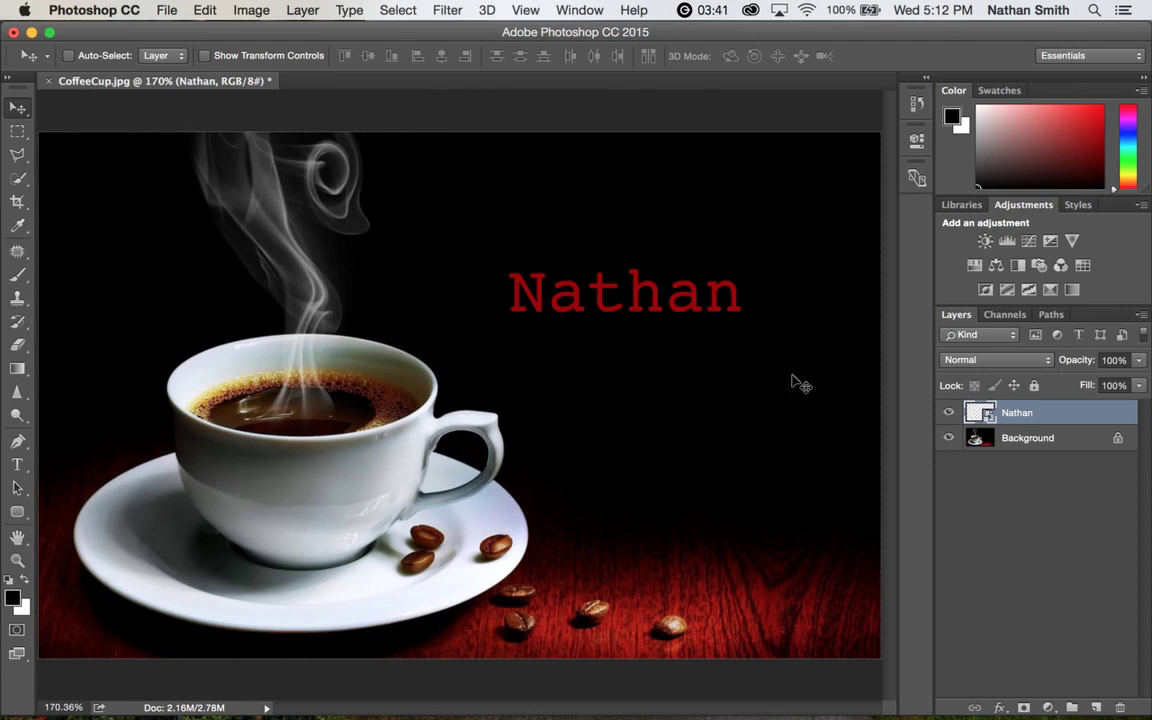
# Move the name text onto the front of the coffee cup with Free Transform, at about X 342.5 px, Y 472 px.
pyautogui.press('super')
pyautogui.press('super+t')
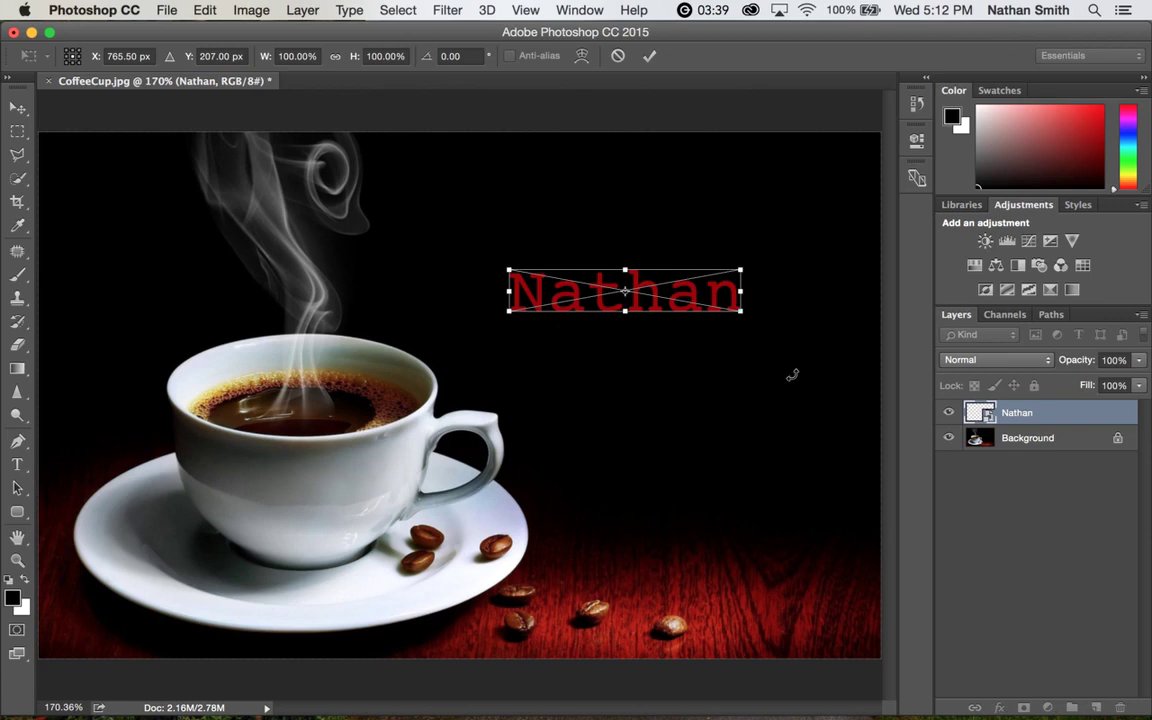
pyautogui.moveTo(671, 294); pyautogui.dragTo(348, 502)
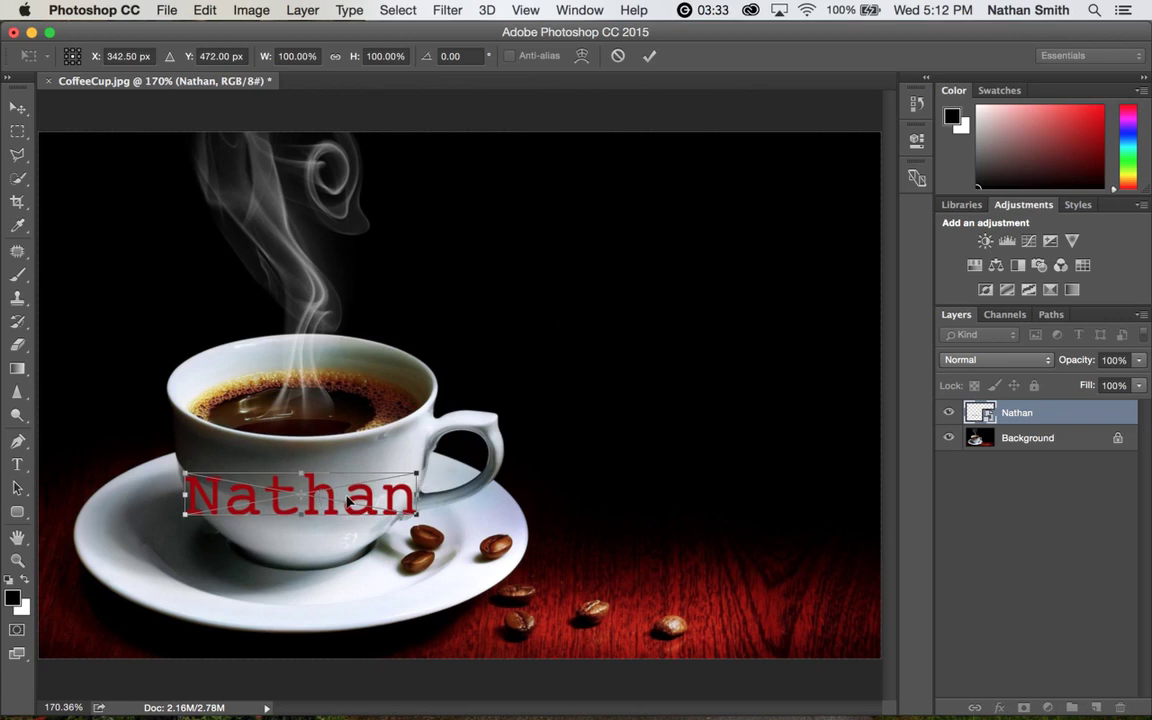
# Warp the name text, pulling its right end inward, its lower edge down and its left end inward, and preview it without the grid.
pyautogui.rightClick(316, 498)
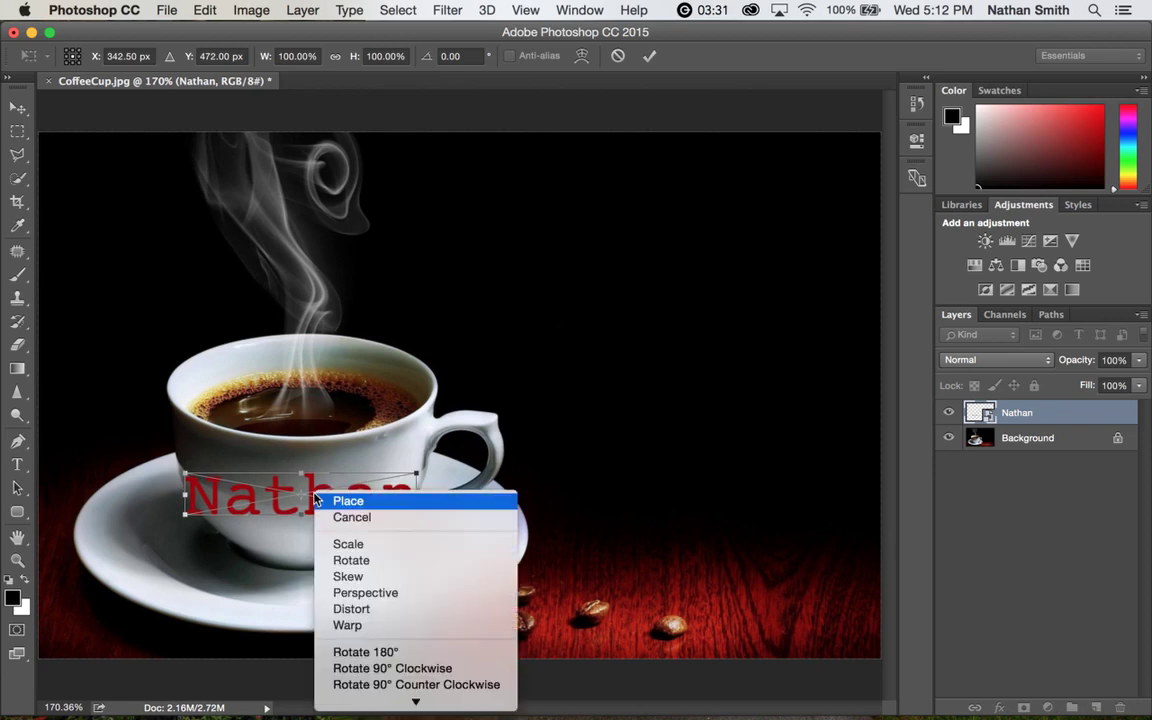
pyautogui.click(346, 625)
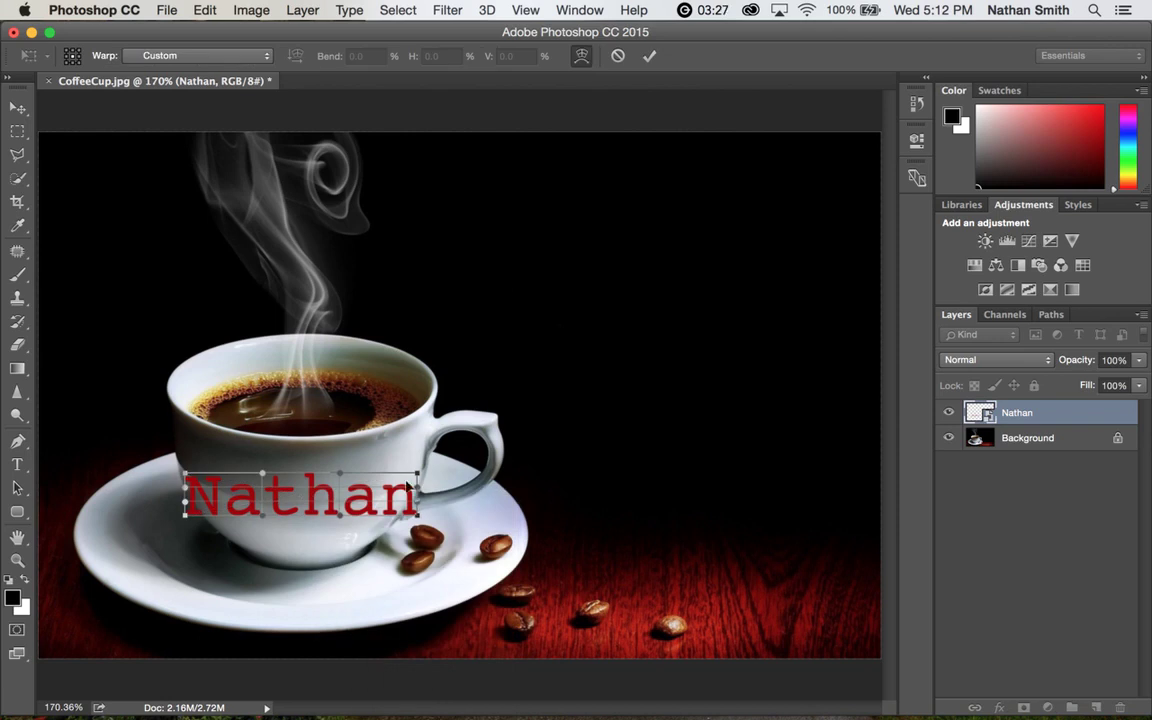
pyautogui.moveTo(406, 487)
pyautogui.mouseDown()
pyautogui.moveTo(402, 478)
pyautogui.moveTo(395, 500)
pyautogui.moveTo(409, 512)
pyautogui.moveTo(400, 510)
pyautogui.mouseUp()
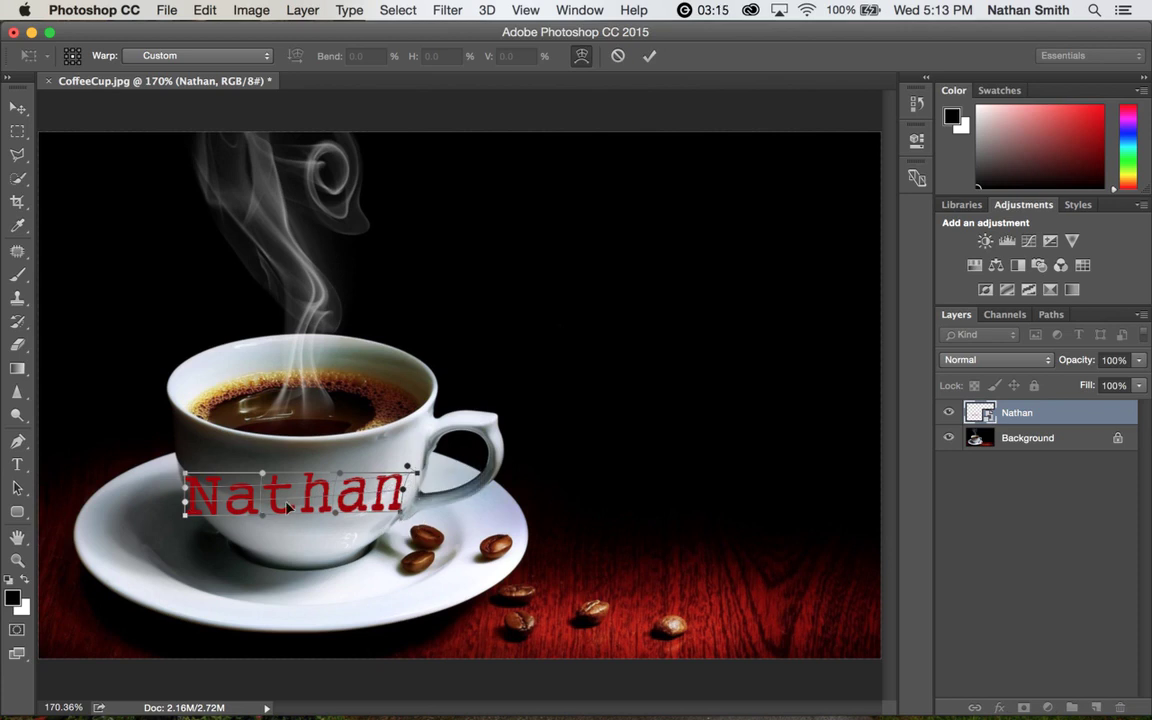
pyautogui.moveTo(298, 515)
pyautogui.mouseDown()
pyautogui.moveTo(307, 530)
pyautogui.moveTo(306, 490)
pyautogui.moveTo(307, 519)
pyautogui.mouseUp()
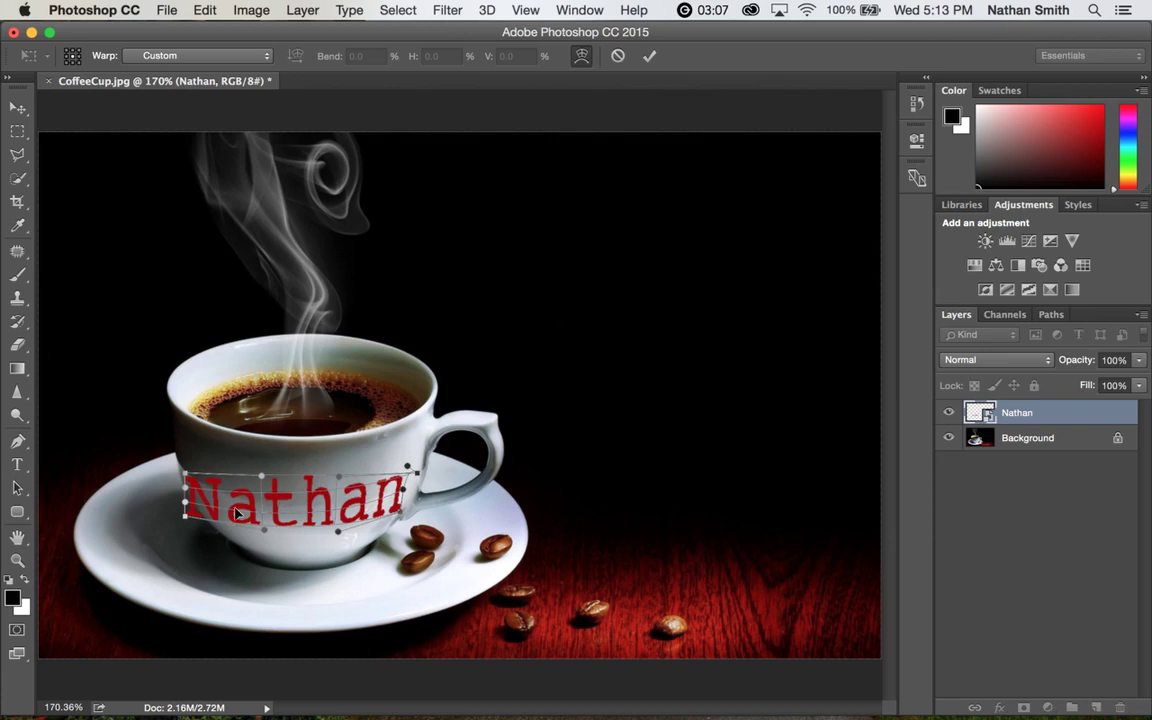
pyautogui.moveTo(193, 485)
pyautogui.mouseDown()
pyautogui.moveTo(205, 483)
pyautogui.moveTo(209, 518)
pyautogui.moveTo(185, 498)
pyautogui.moveTo(208, 494)
pyautogui.mouseUp()
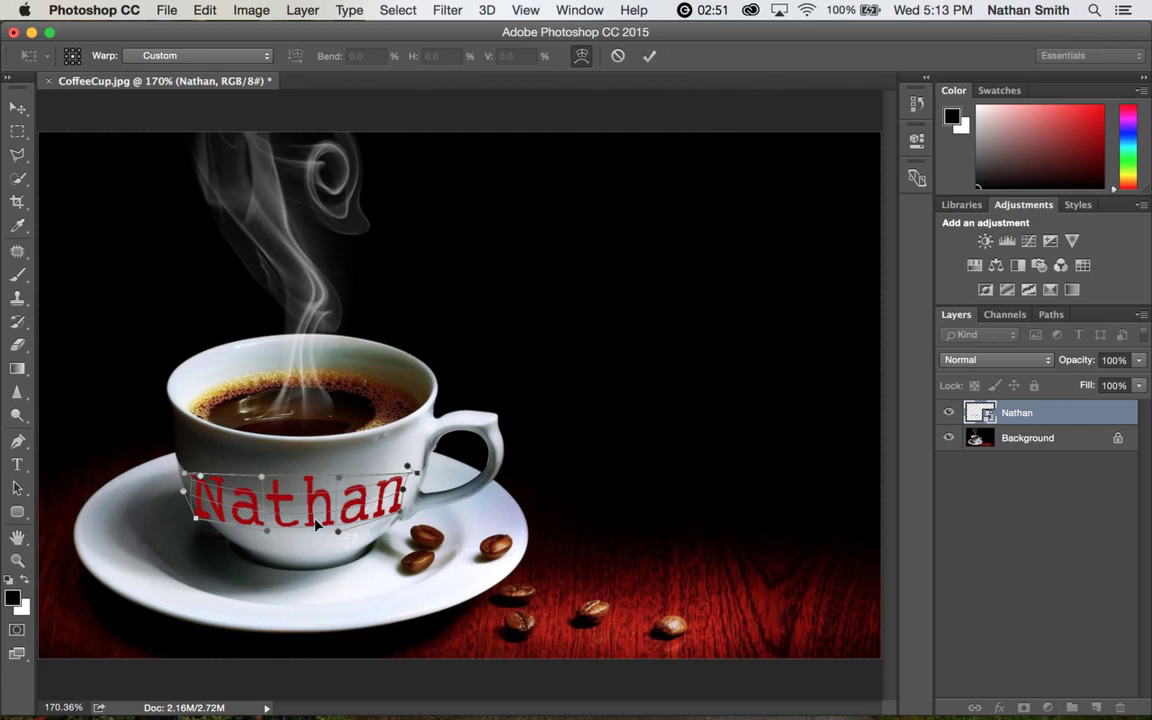
pyautogui.press('super+h')
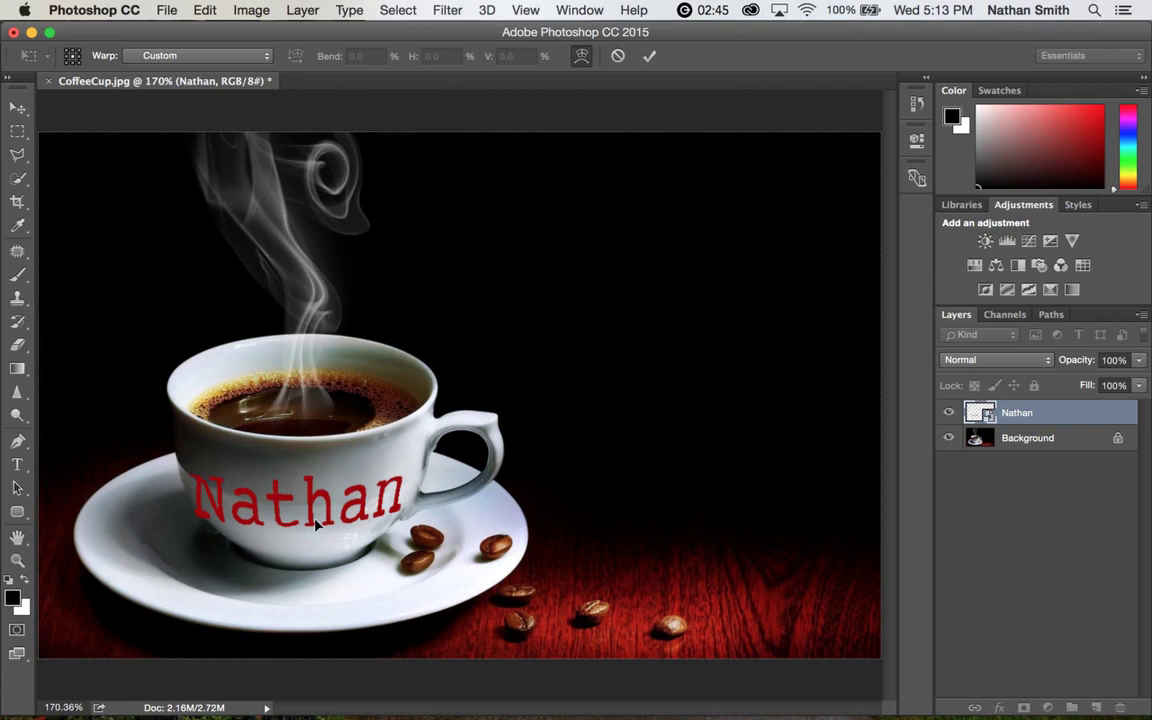
pyautogui.press('super+h')
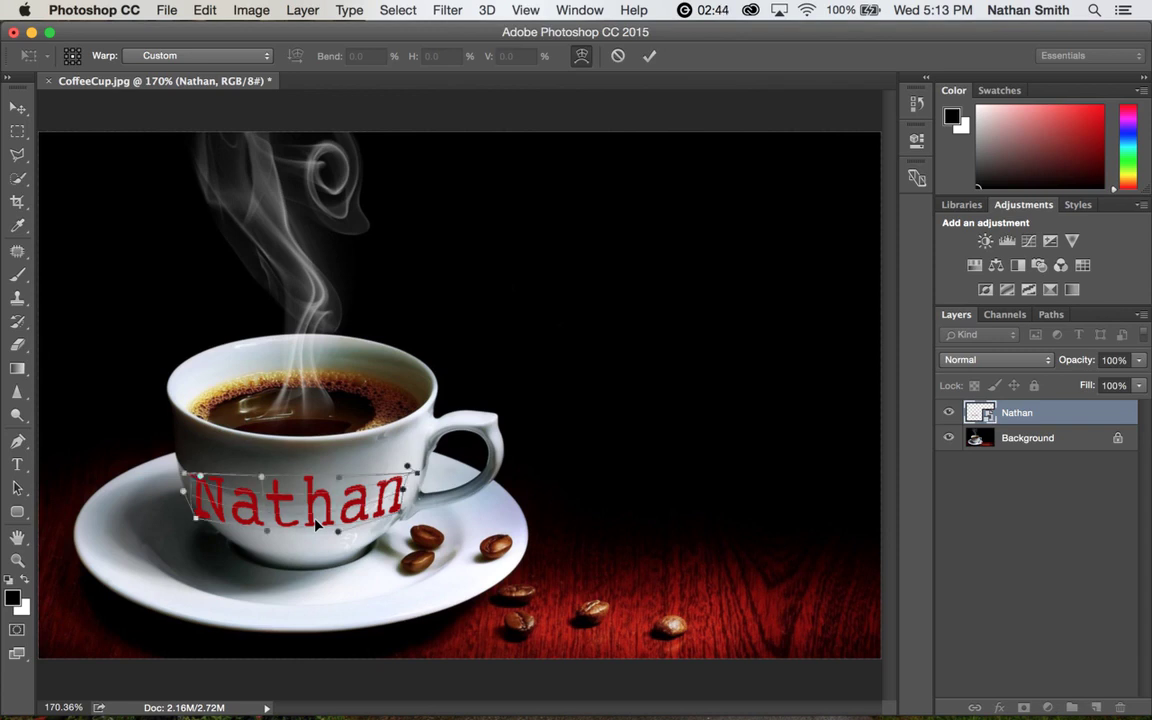
# Pull the warp's lower-left corner further inward, adjust its upper-left handle, and apply the warp.
pyautogui.moveTo(193, 510); pyautogui.dragTo(203, 518)
pyautogui.click(204, 522)
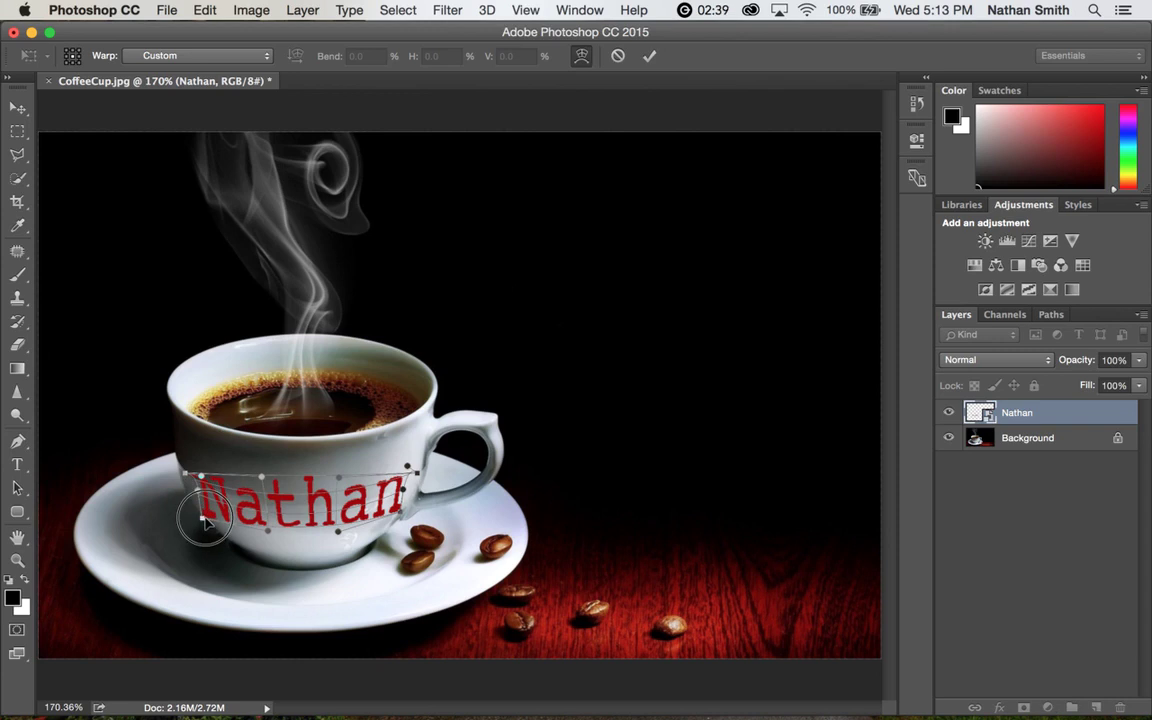
pyautogui.click(210, 476)
pyautogui.moveTo(210, 476); pyautogui.dragTo(194, 469)
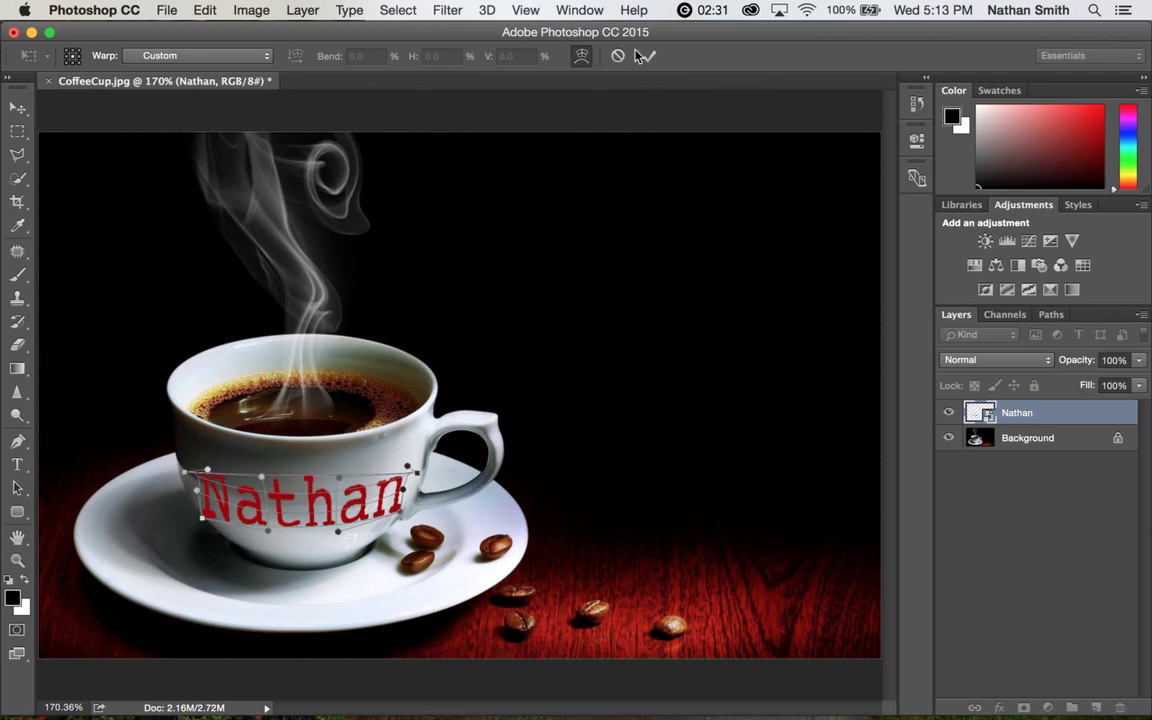
pyautogui.press('Return')
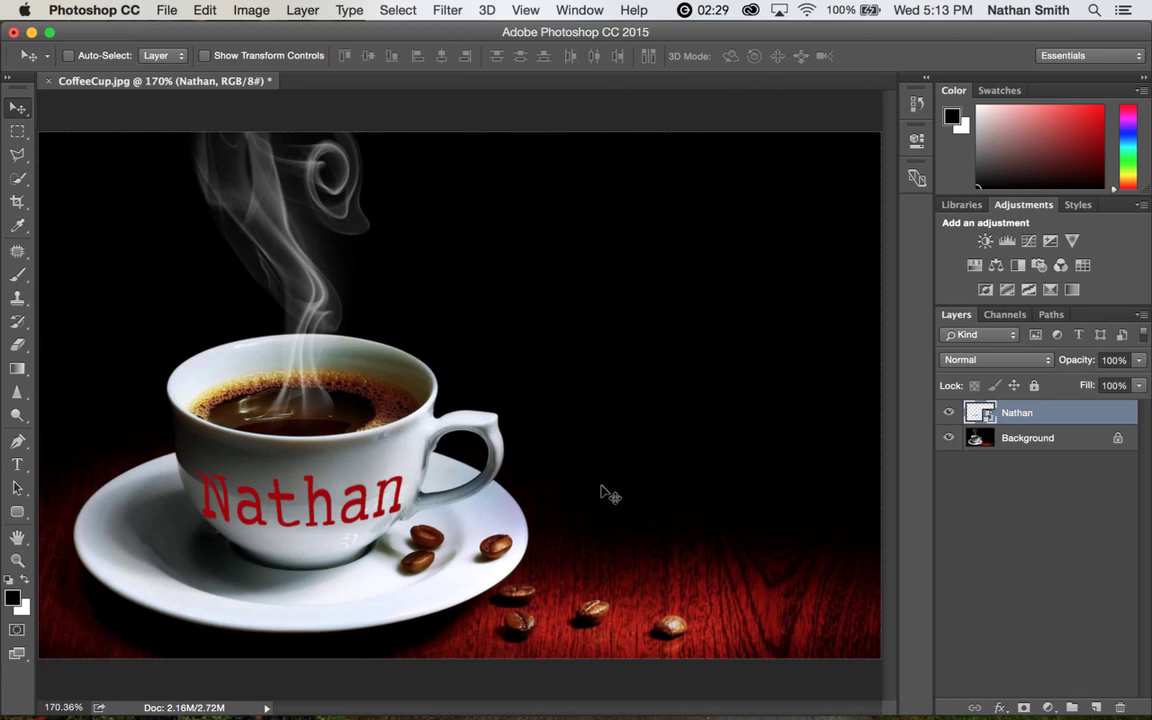
# Narrow the name text from both sides to about 88.5% width with Free Transform.
pyautogui.press('super+t')
pyautogui.moveTo(416, 498); pyautogui.dragTo(402, 498)
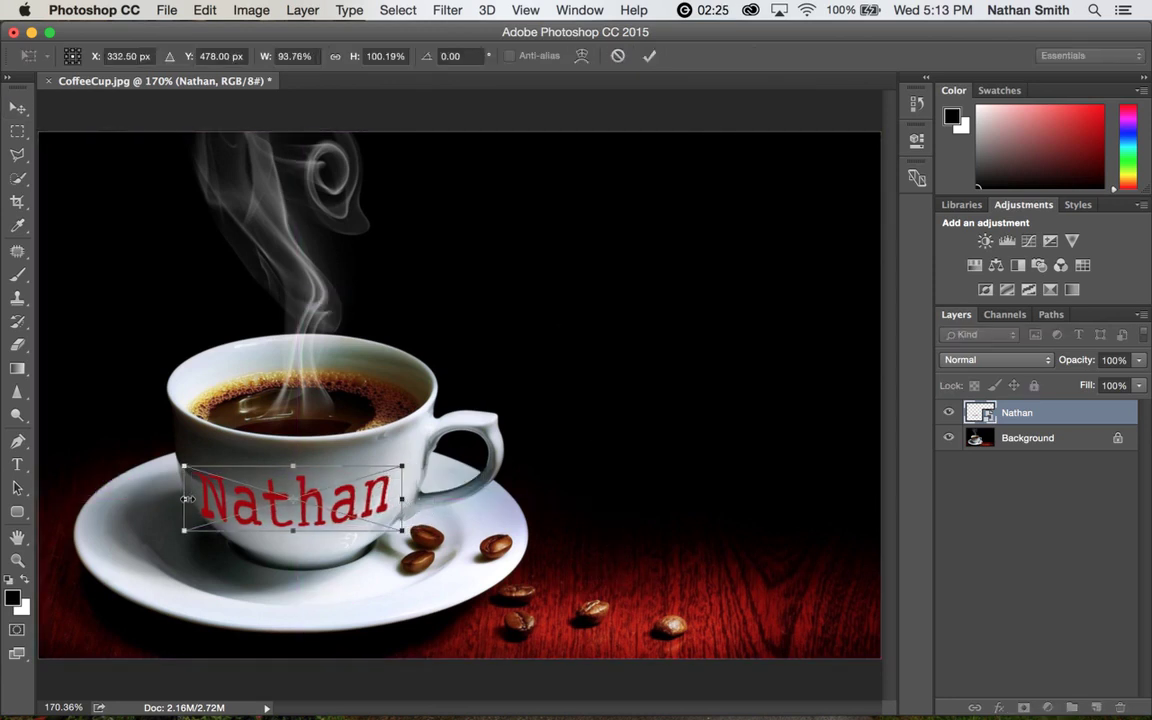
pyautogui.moveTo(186, 498); pyautogui.dragTo(196, 498)
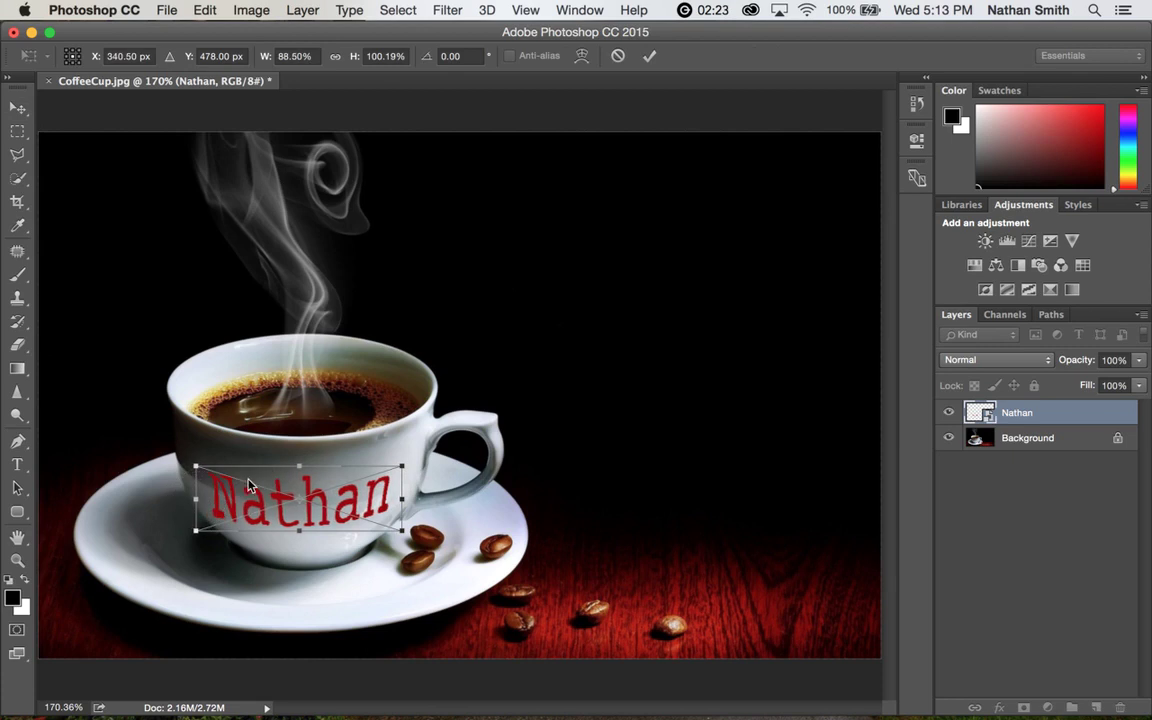
# Warp the name text again, bowing its upper and lower edges downward to follow the cup's curve, and apply the transform.
pyautogui.rightClick(303, 494)
pyautogui.click(320, 614)
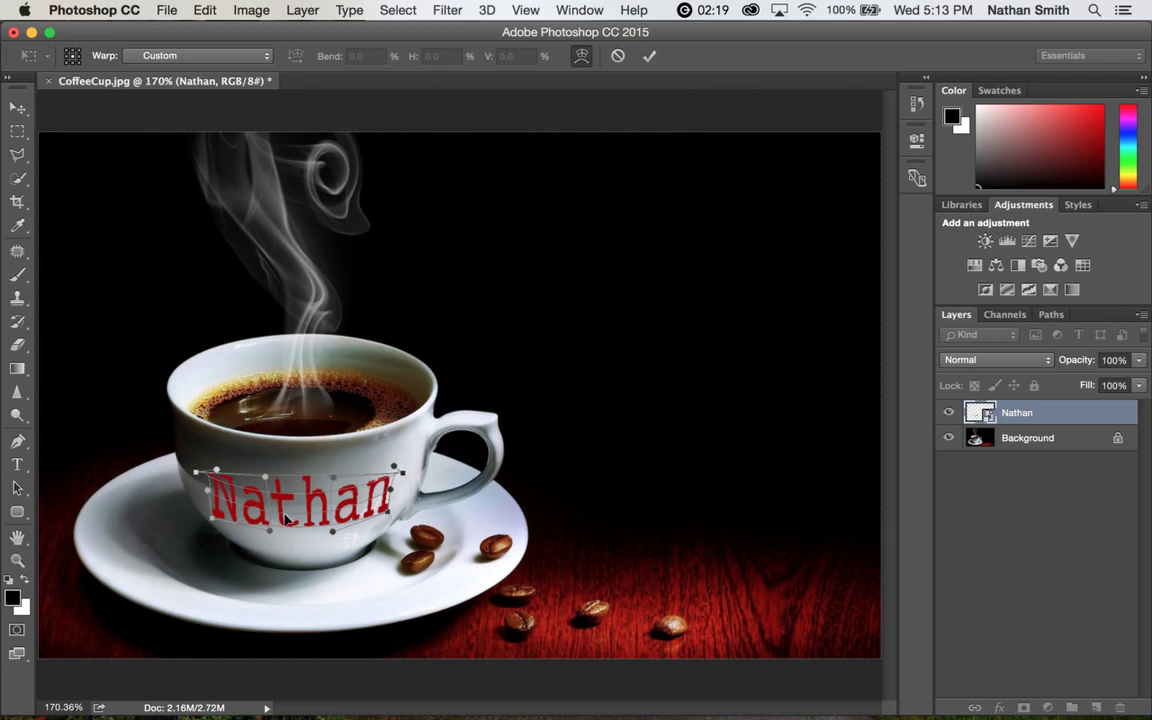
pyautogui.moveTo(215, 470); pyautogui.dragTo(296, 487)
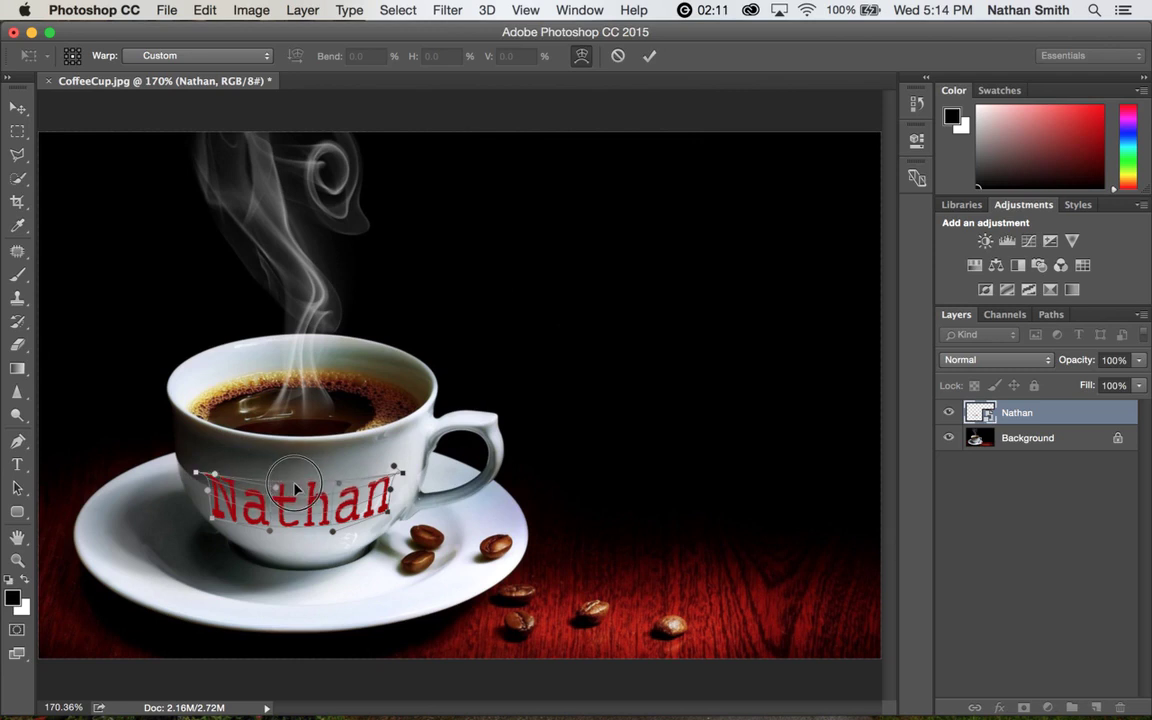
pyautogui.moveTo(395, 467)
pyautogui.mouseDown()
pyautogui.moveTo(380, 463)
pyautogui.moveTo(387, 472)
pyautogui.mouseUp()
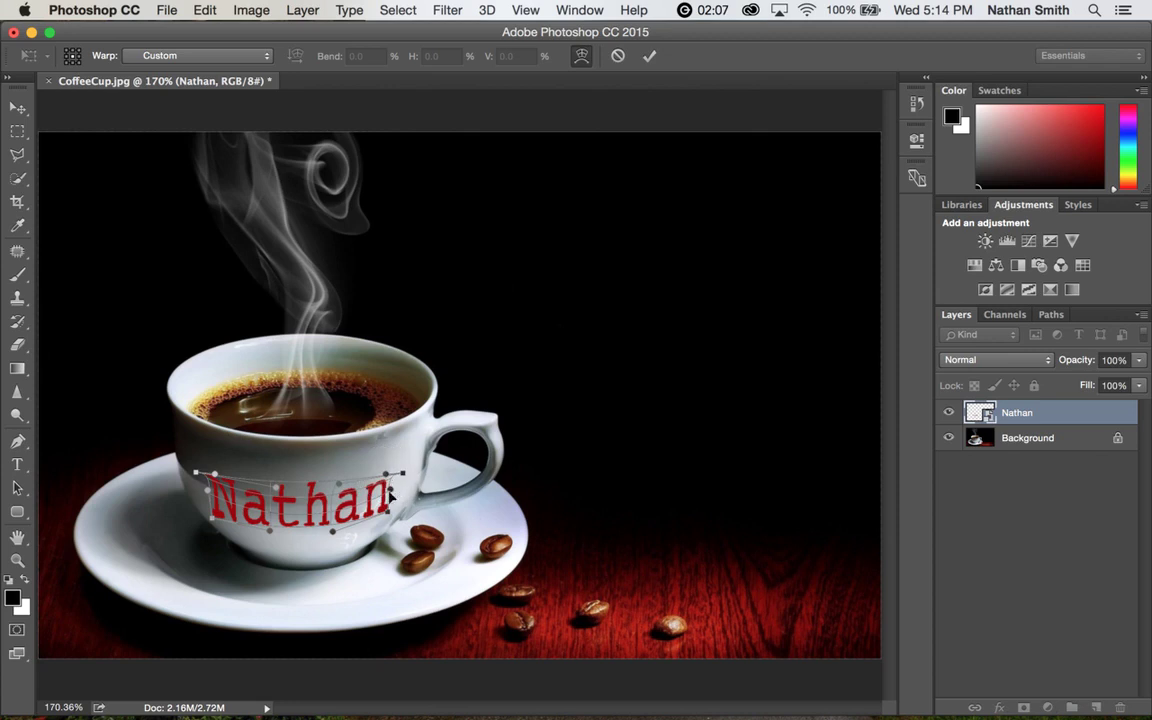
pyautogui.click(386, 509)
pyautogui.moveTo(332, 538); pyautogui.dragTo(269, 539)
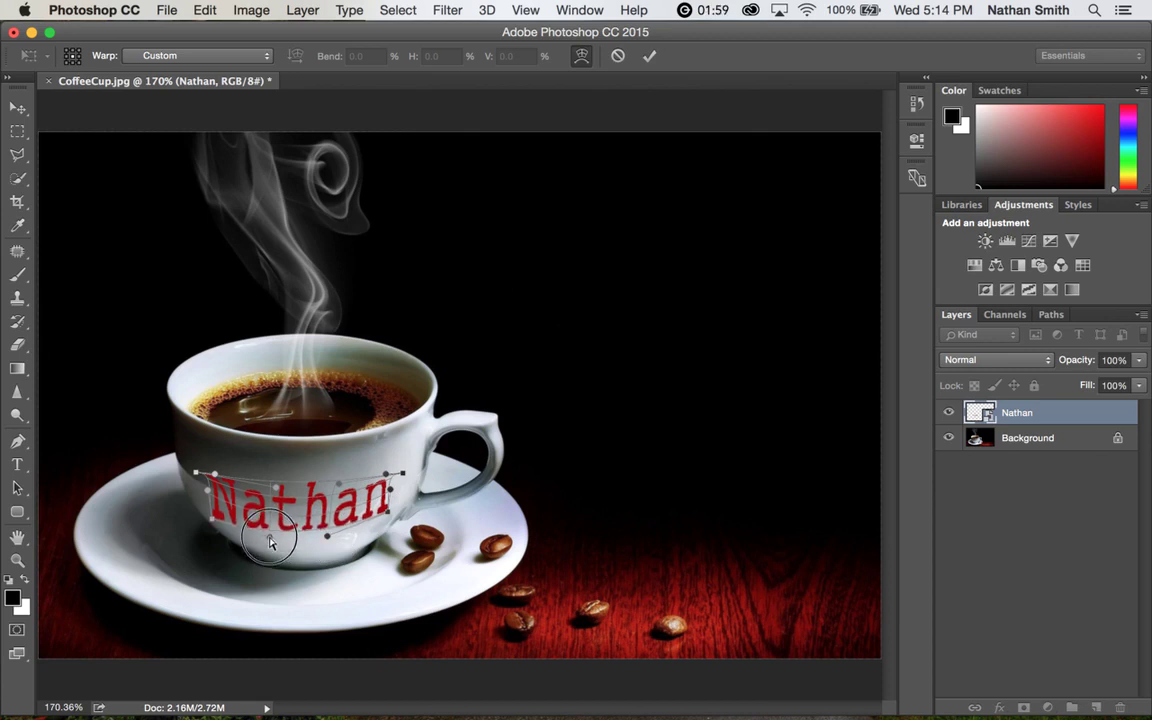
pyautogui.moveTo(386, 481)
pyautogui.mouseDown()
pyautogui.moveTo(399, 404)
pyautogui.moveTo(365, 478)
pyautogui.moveTo(300, 420)
pyautogui.moveTo(228, 398)
pyautogui.moveTo(349, 472)
pyautogui.moveTo(401, 472)
pyautogui.mouseUp()
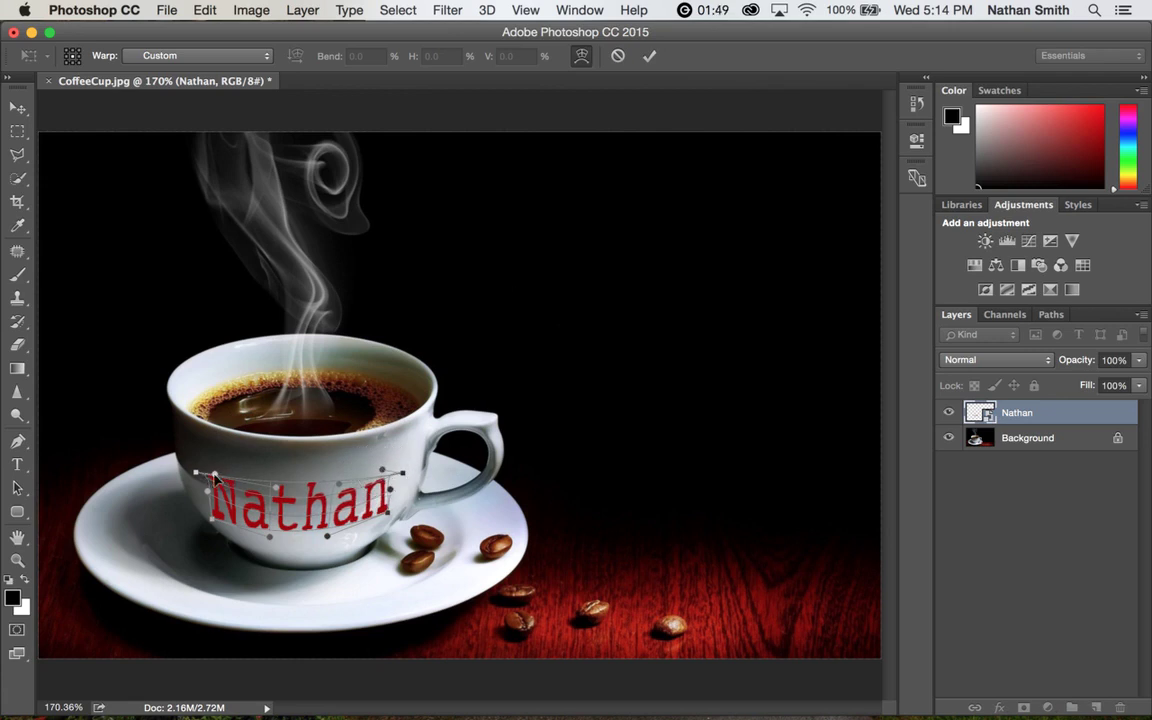
pyautogui.moveTo(215, 474); pyautogui.dragTo(215, 518)
pyautogui.press('super+h')
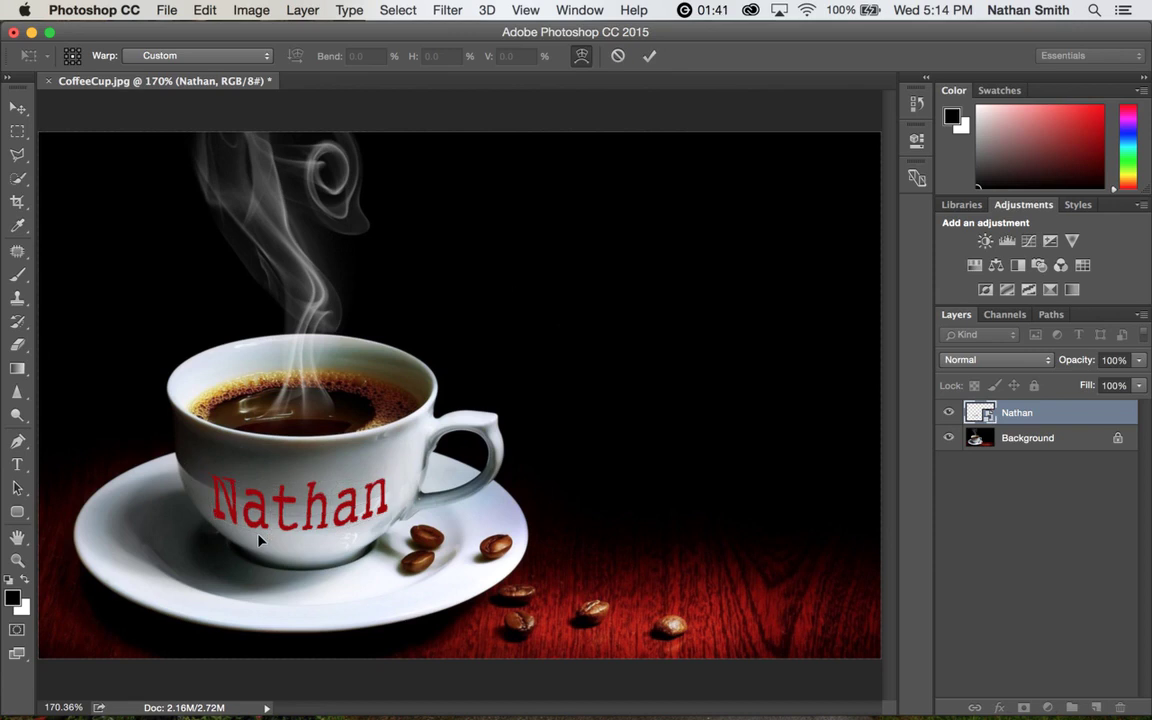
pyautogui.press('super+h')
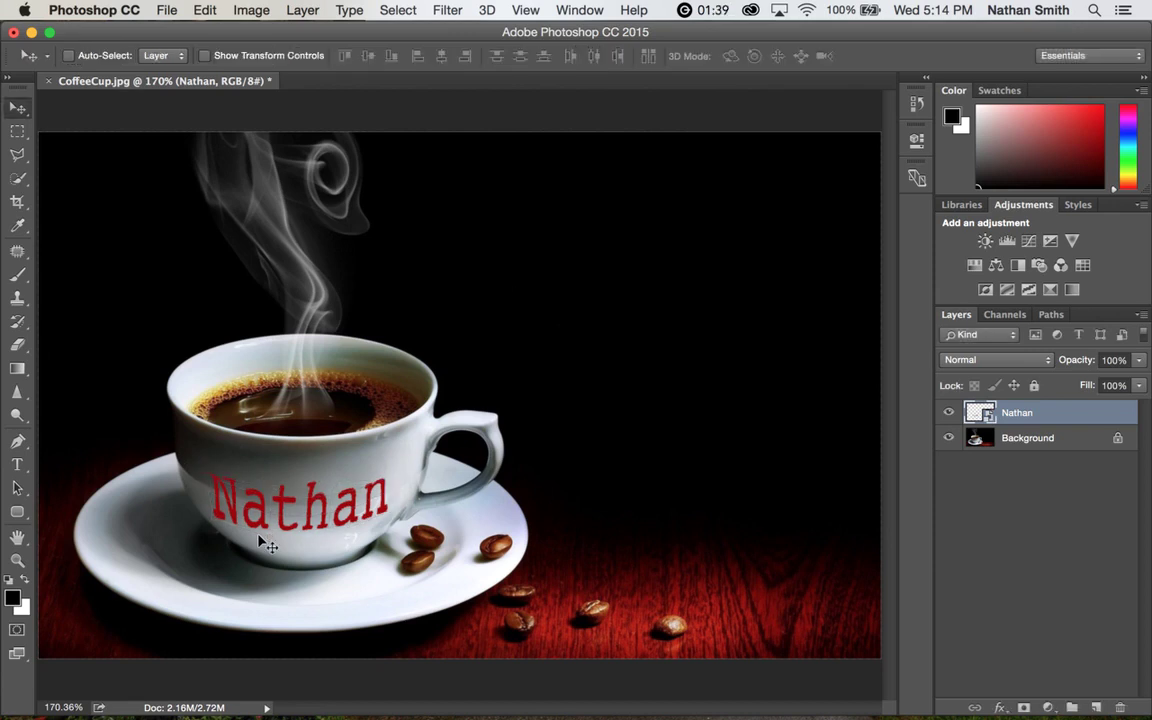
# Nudge the name text slightly up and to the right on the cup, and set its layer's blend mode to Multiply.
pyautogui.moveTo(298, 516); pyautogui.dragTo(312, 507)
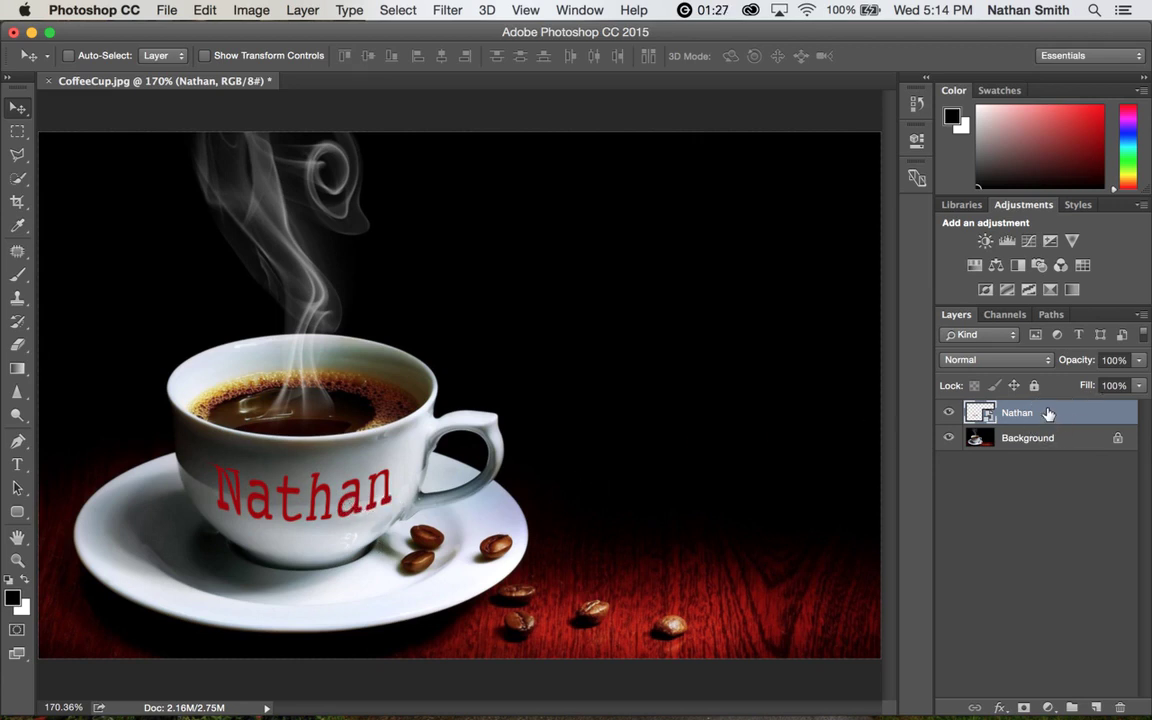
pyautogui.click(1006, 361)
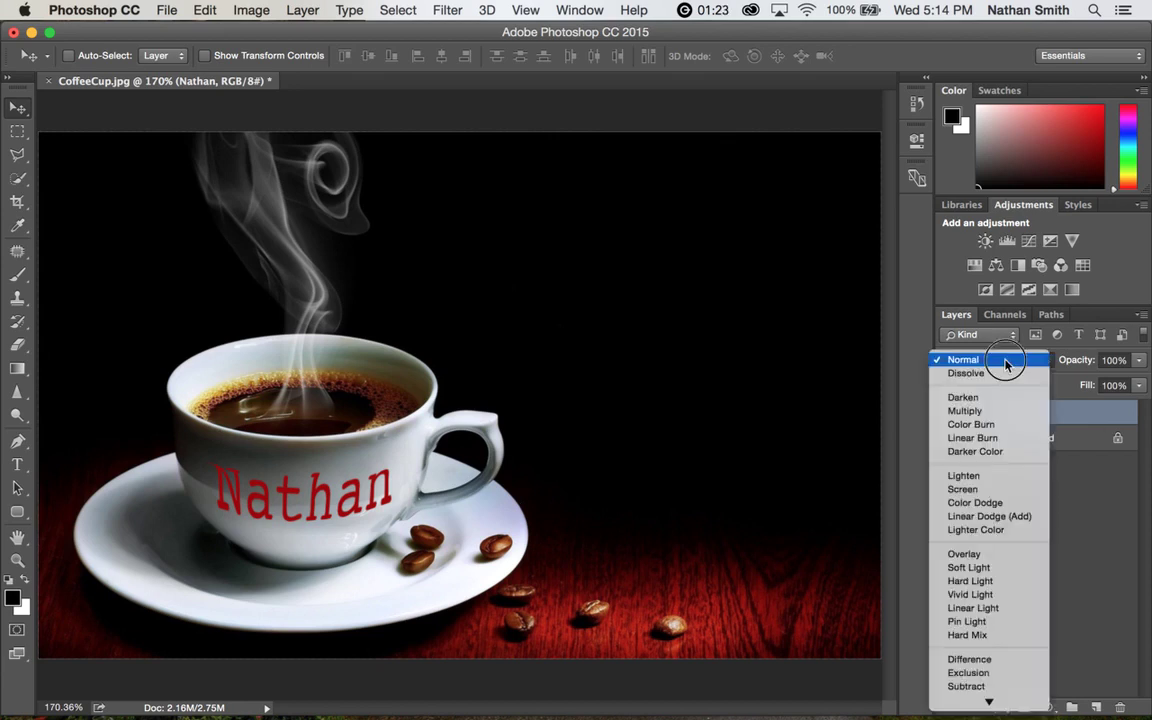
pyautogui.click(984, 411)
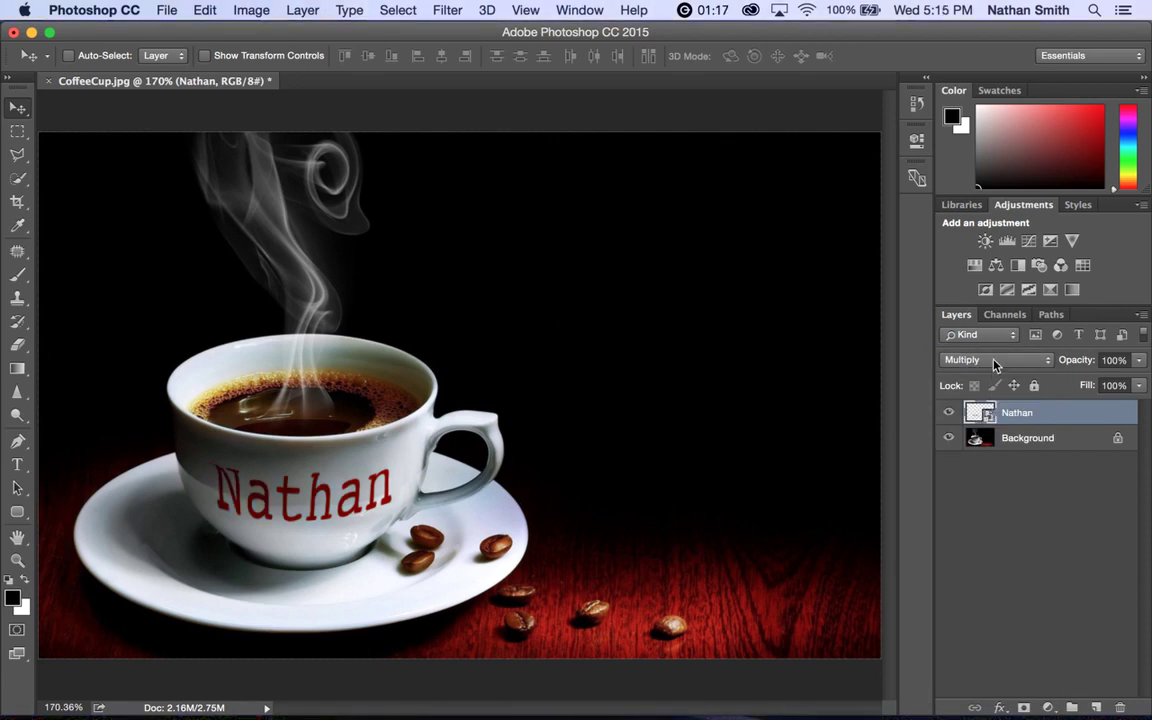
pyautogui.click(995, 361)
pyautogui.click(995, 362)
# Warp the name text once more, pulling its left edge slightly outward to follow the cup's curve, and apply the transform.
pyautogui.press('super+t')
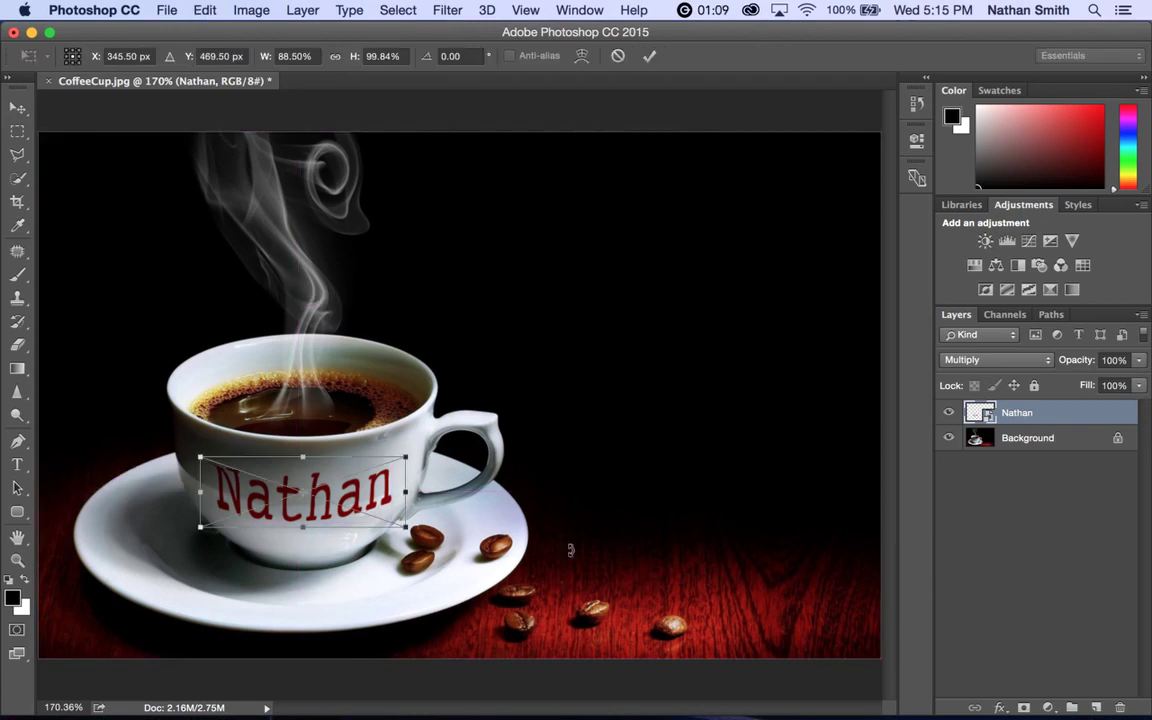
pyautogui.rightClick(288, 485)
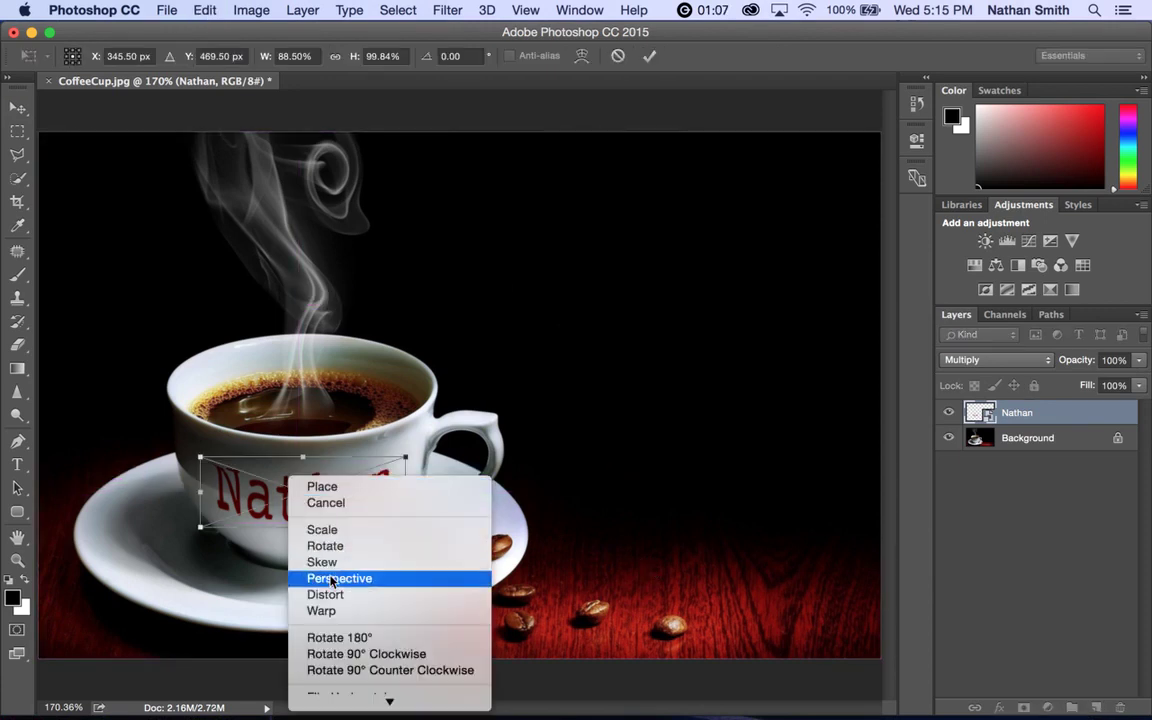
pyautogui.click(320, 609)
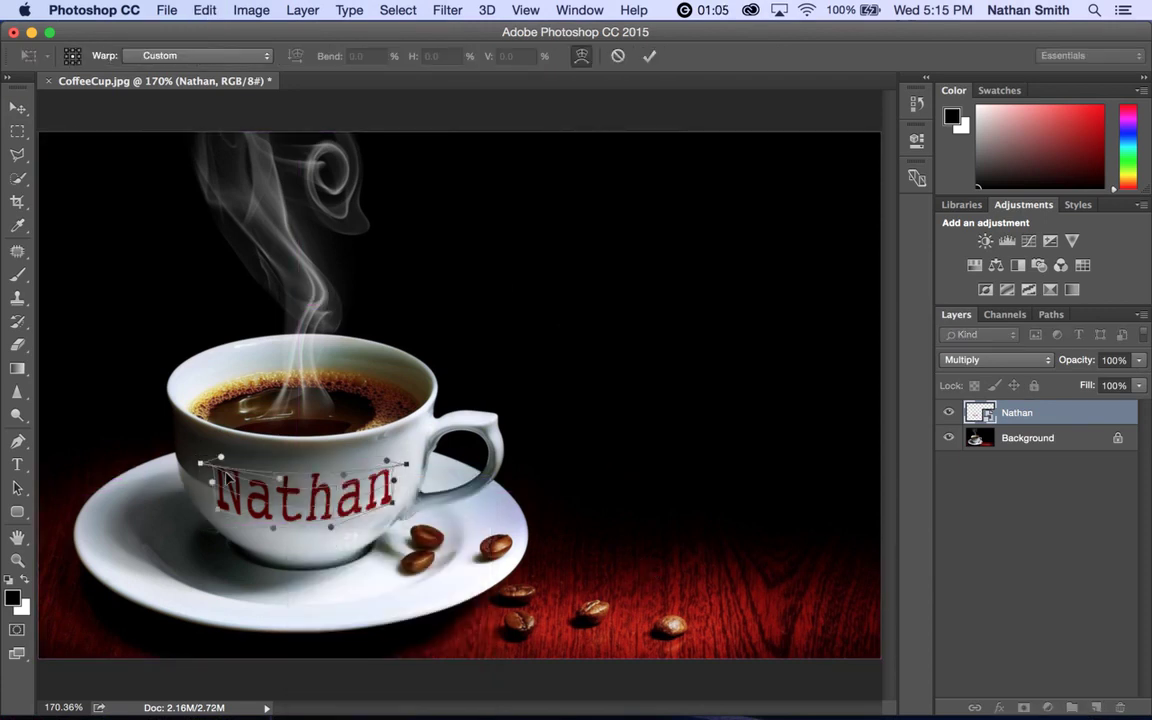
pyautogui.moveTo(210, 465); pyautogui.dragTo(214, 513)
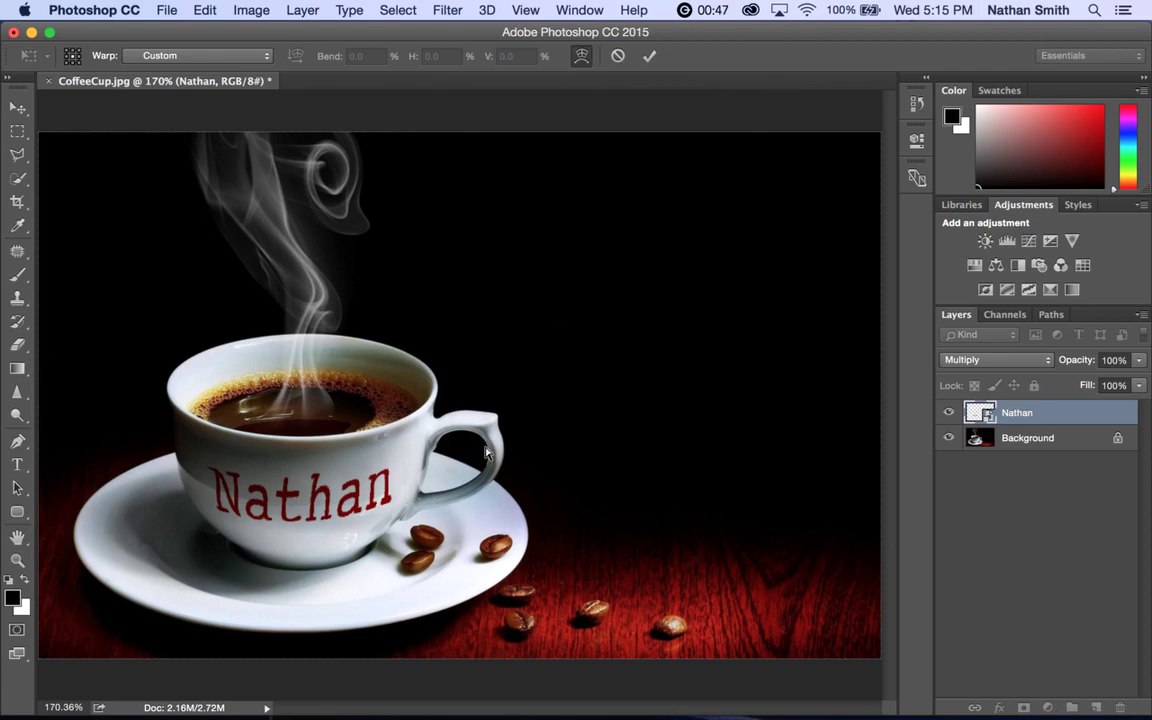
pyautogui.click(649, 55)
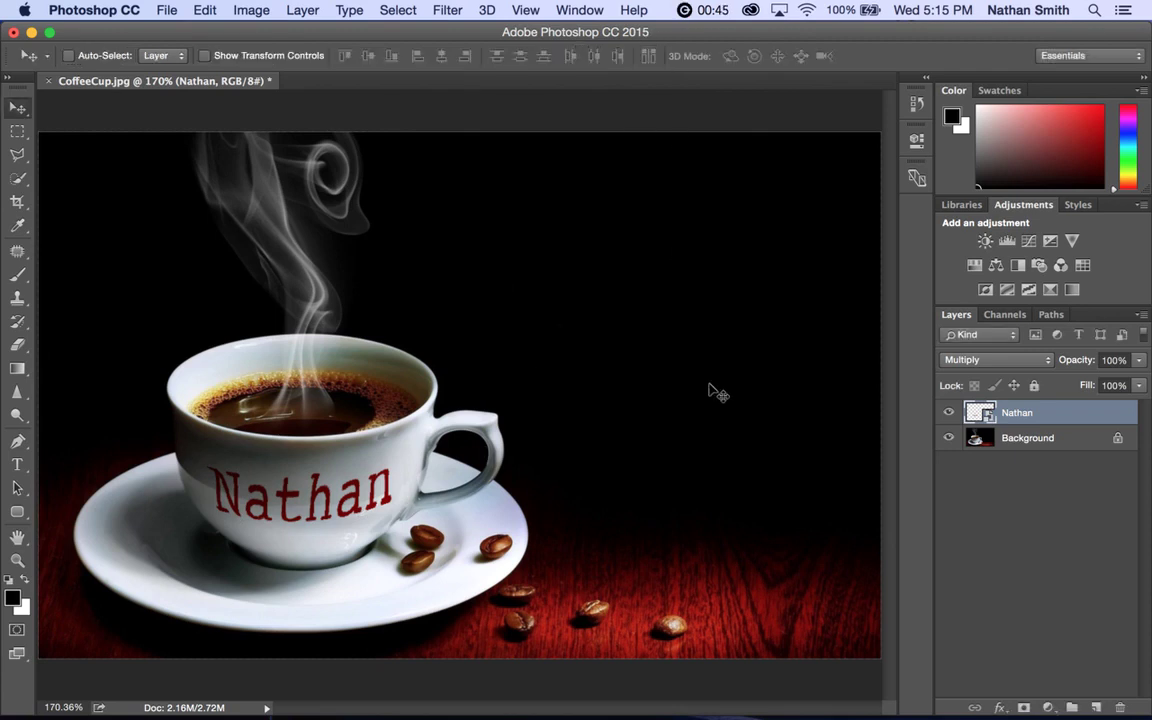
# Try the Soft Light, Overlay, Difference, Exclusion and Luminosity blend modes on the name text layer.
pyautogui.click(1012, 365)
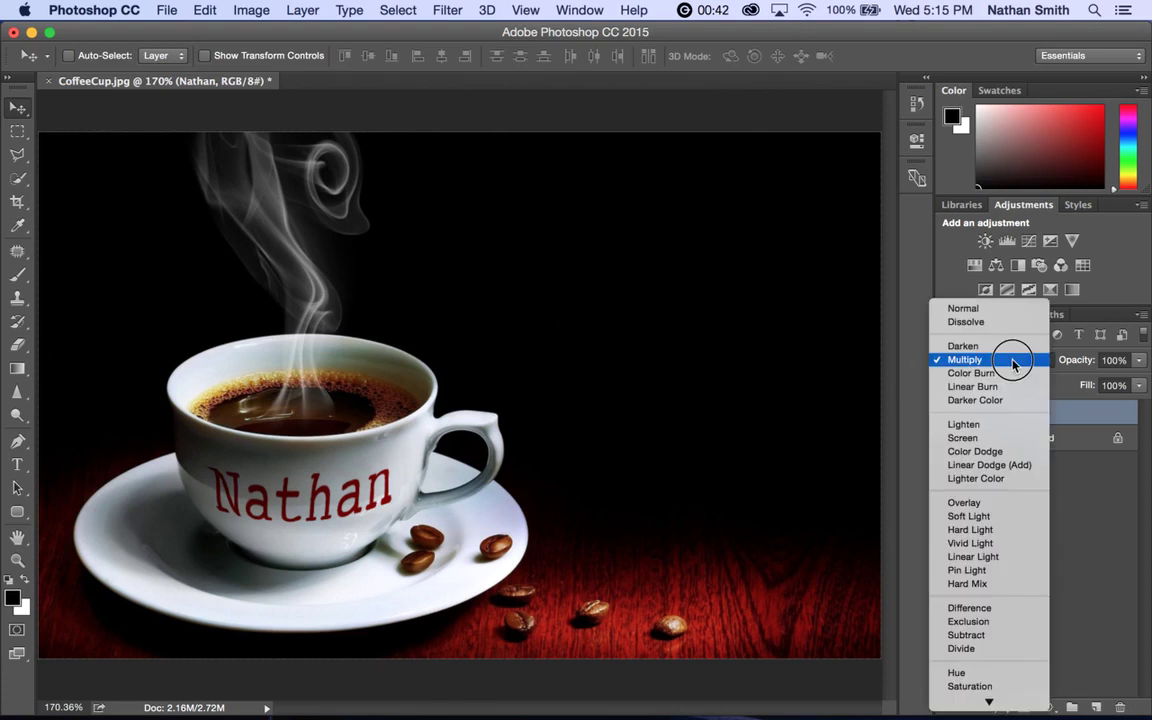
pyautogui.click(989, 521)
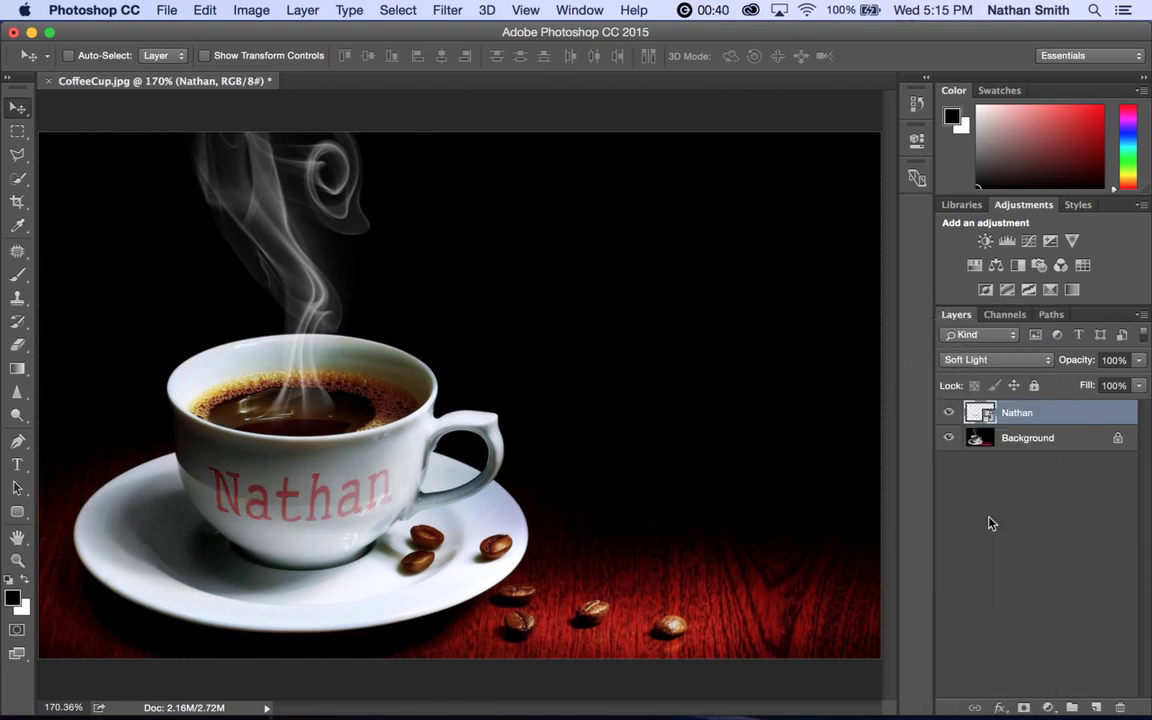
pyautogui.click(997, 368)
pyautogui.click(995, 340)
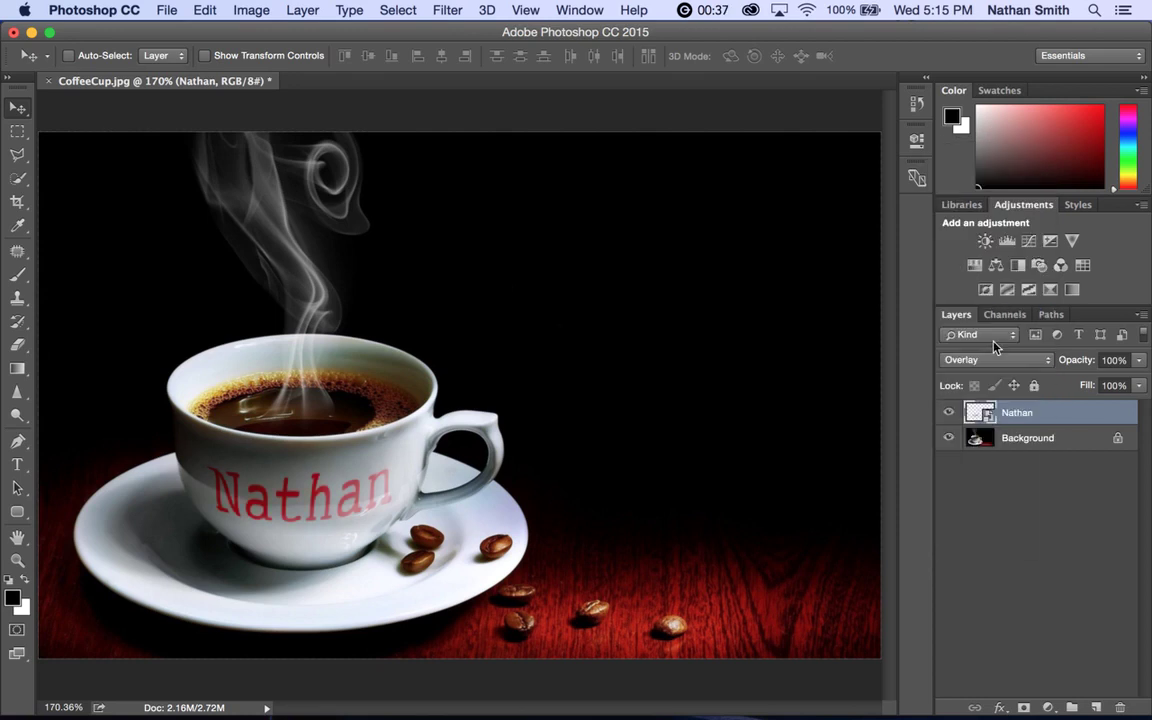
pyautogui.click(1000, 361)
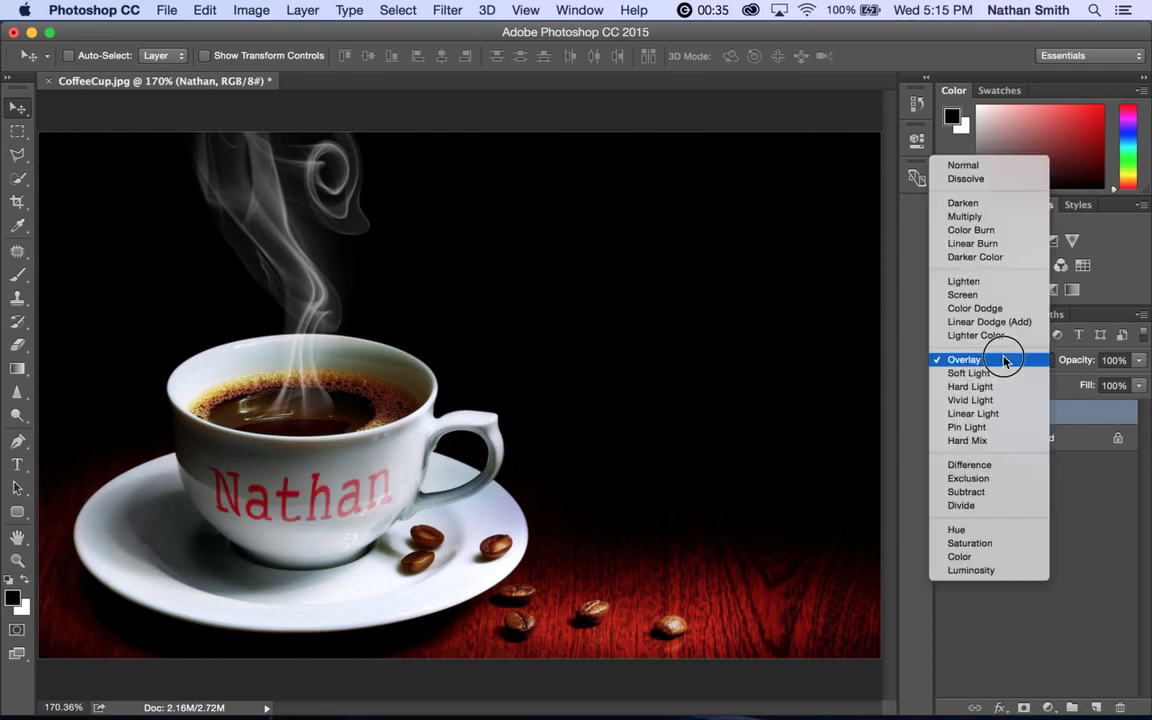
pyautogui.click(988, 465)
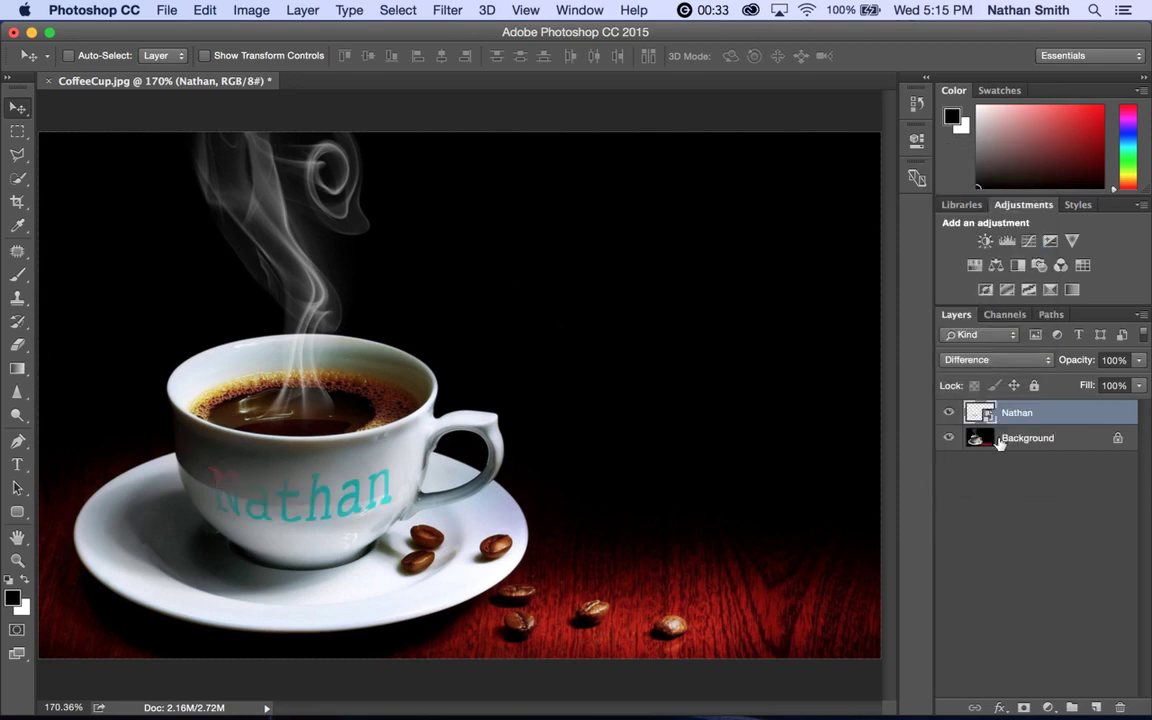
pyautogui.click(1015, 366)
pyautogui.click(1013, 375)
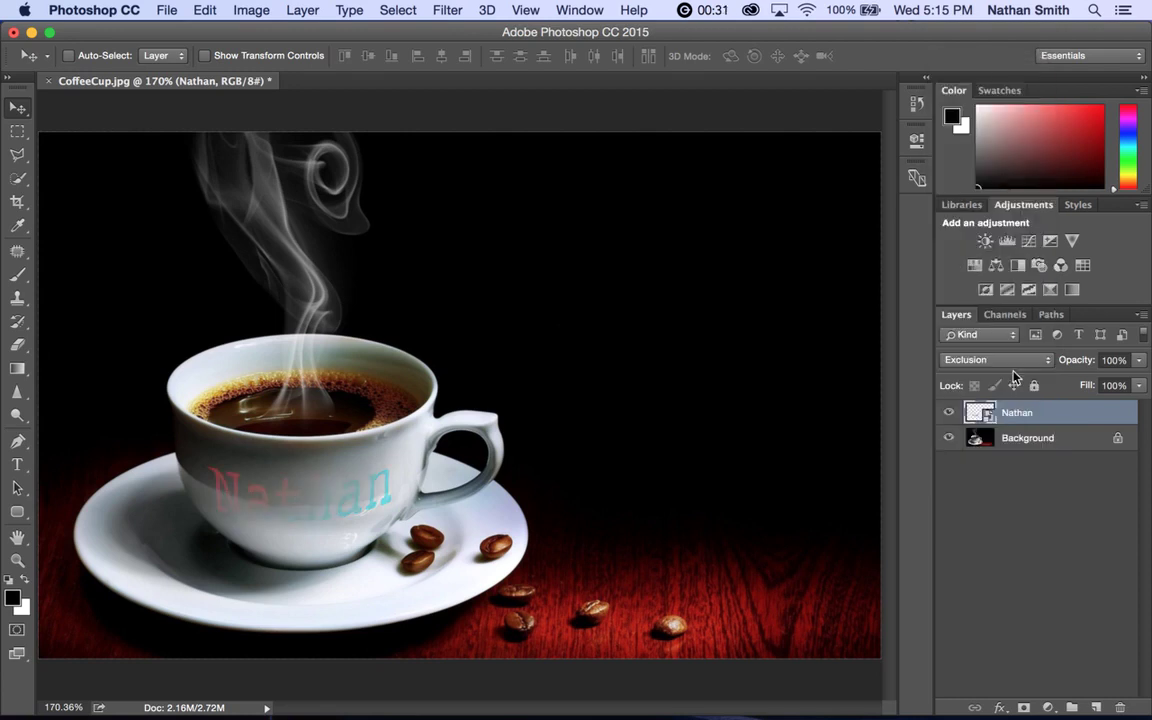
pyautogui.click(1013, 370)
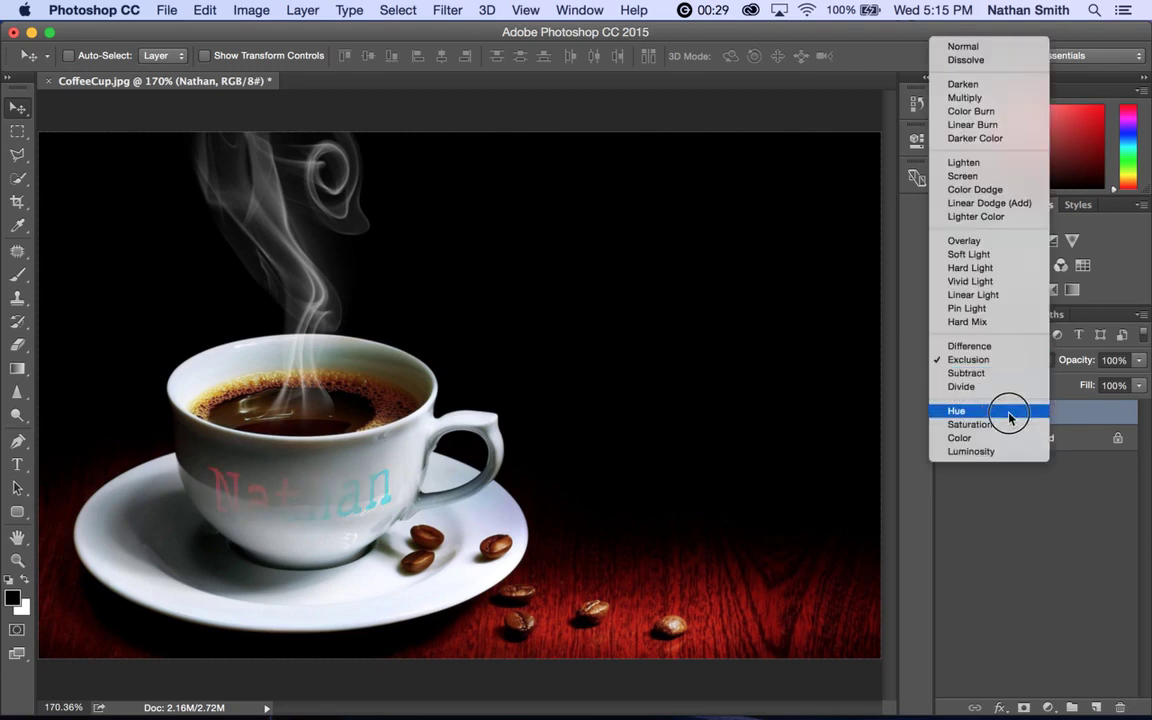
pyautogui.click(998, 452)
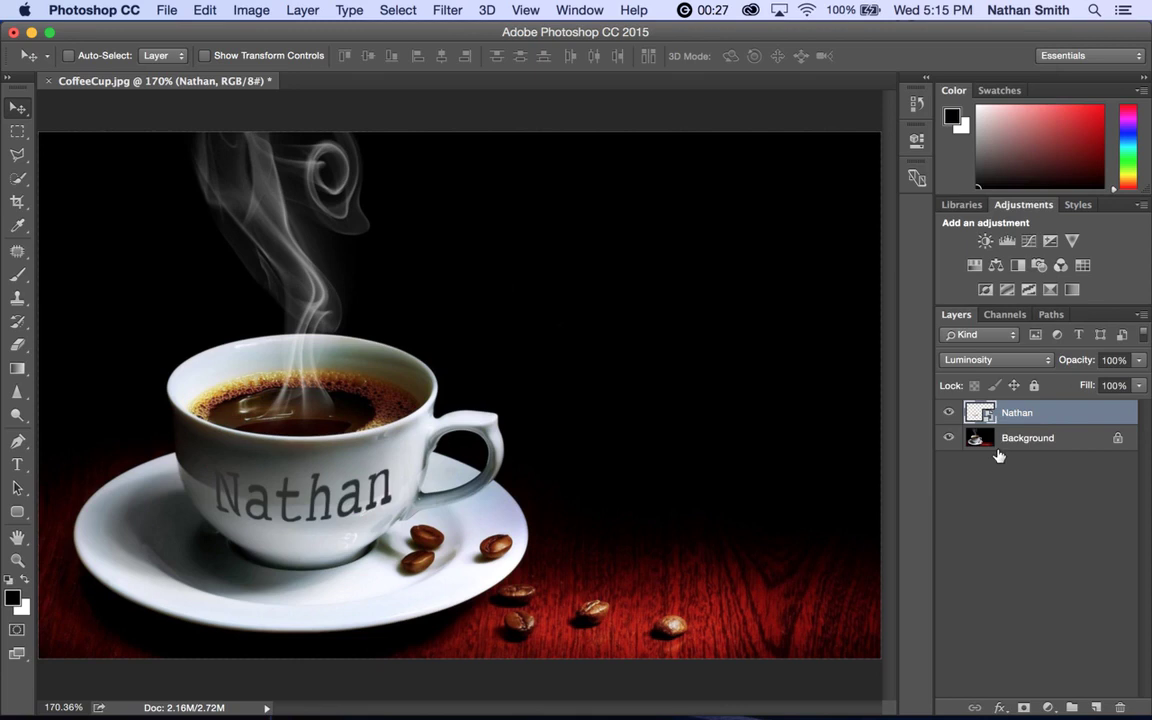
# Set the name text layer's blend mode back to Multiply.
pyautogui.click(1005, 362)
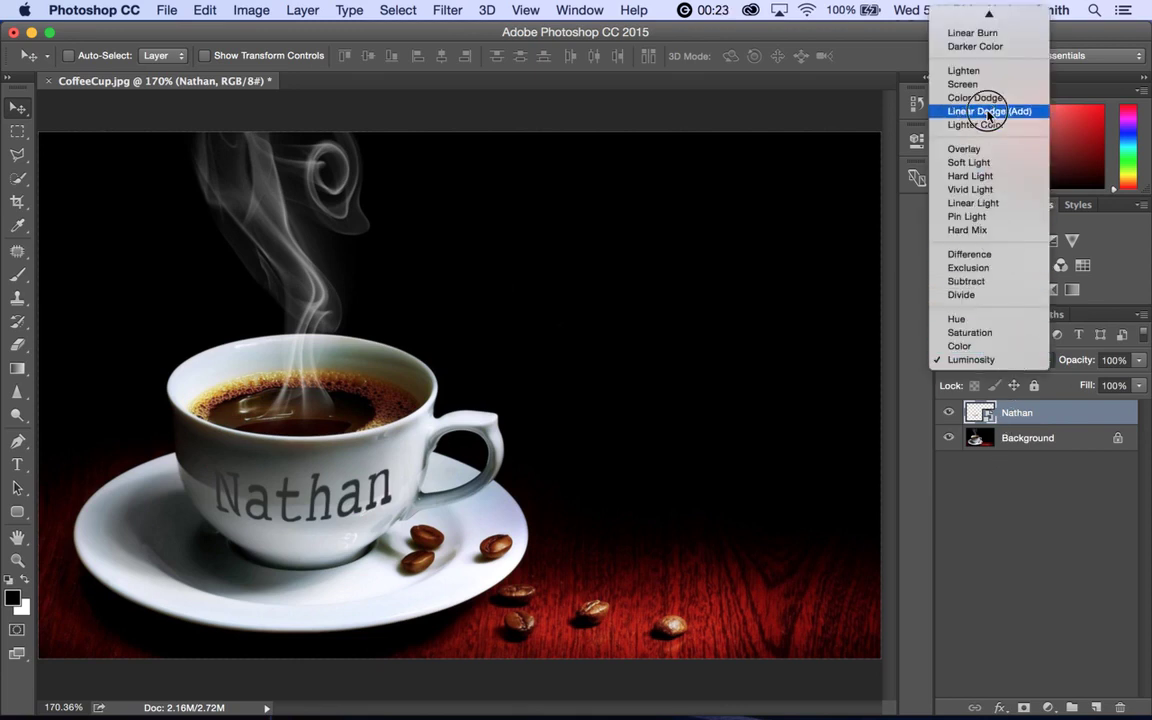
pyautogui.moveTo(989, 14)
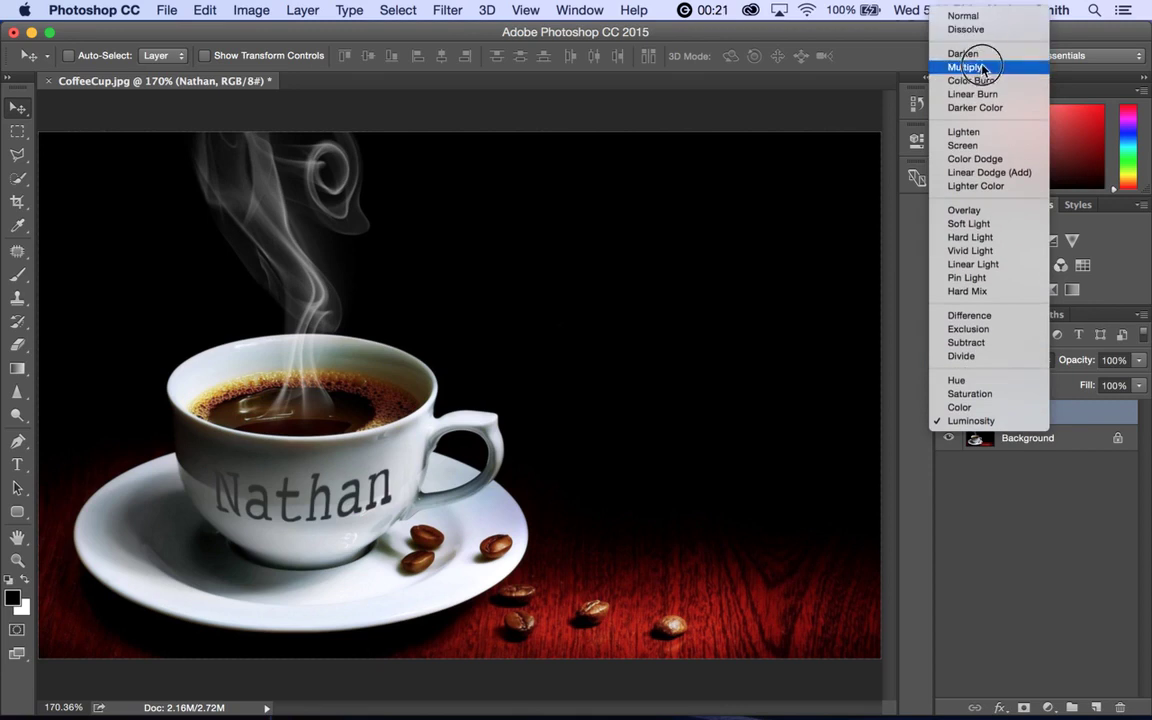
pyautogui.click(982, 67)
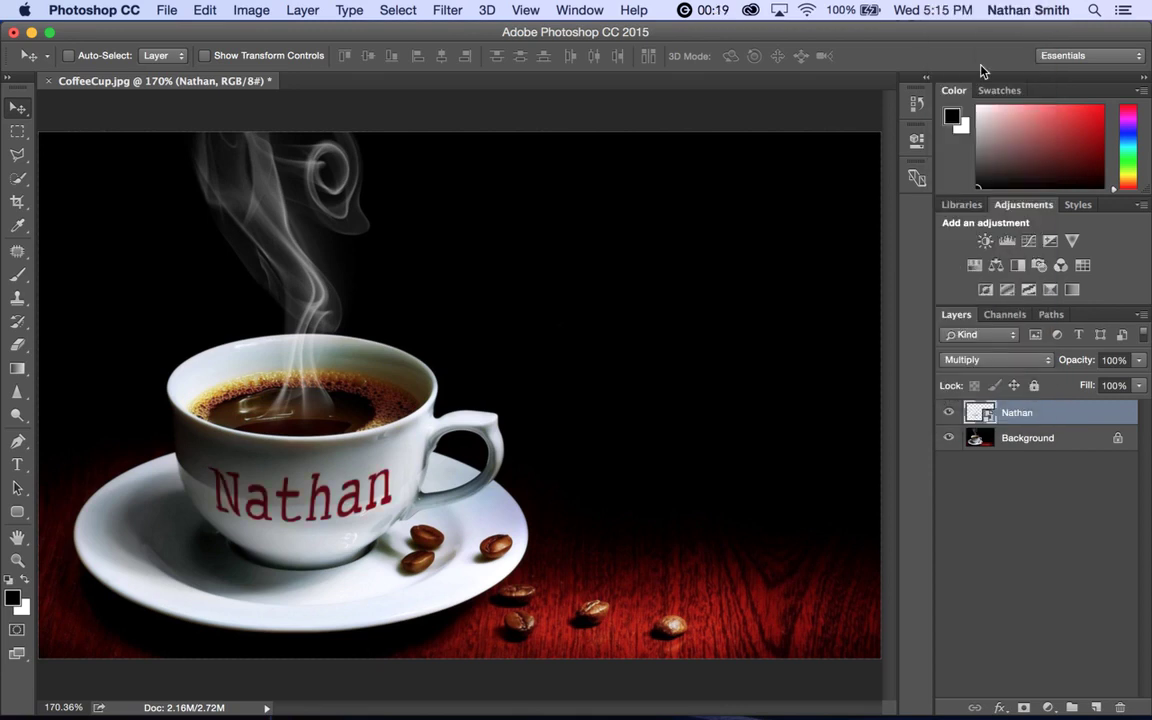